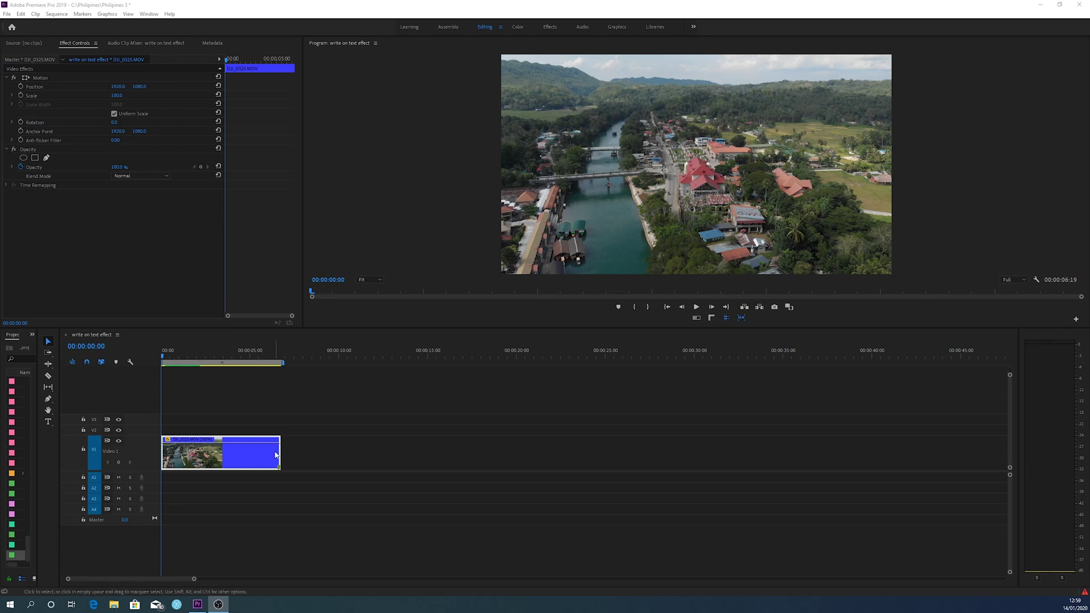
# Replace the drone clip in the Premiere Pro timeline with a linked After Effects composition.
pyautogui.click(235, 459)
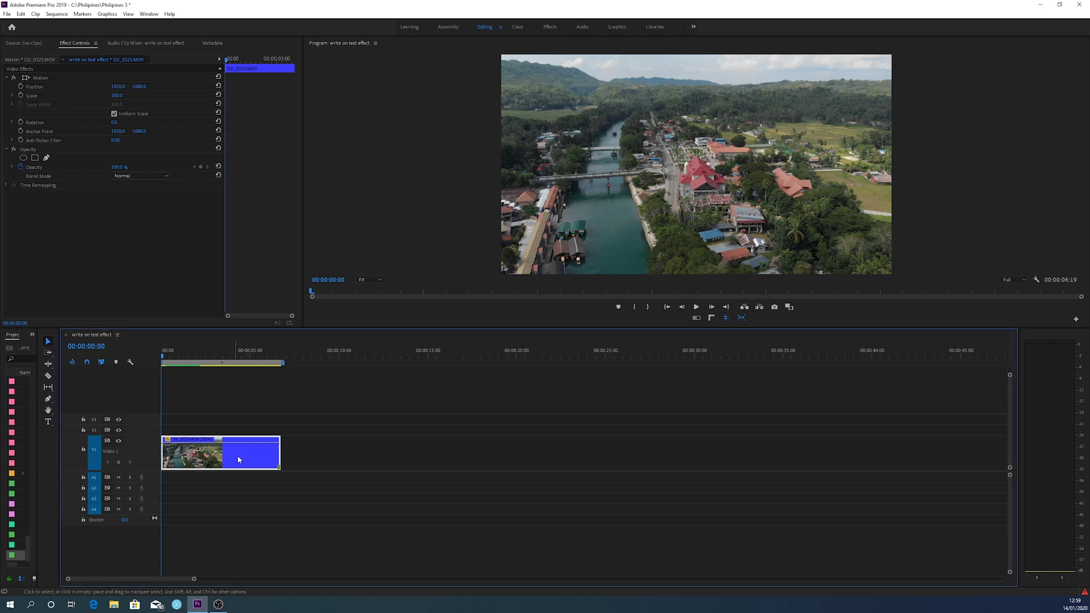
pyautogui.rightClick(238, 459)
pyautogui.click(314, 173)
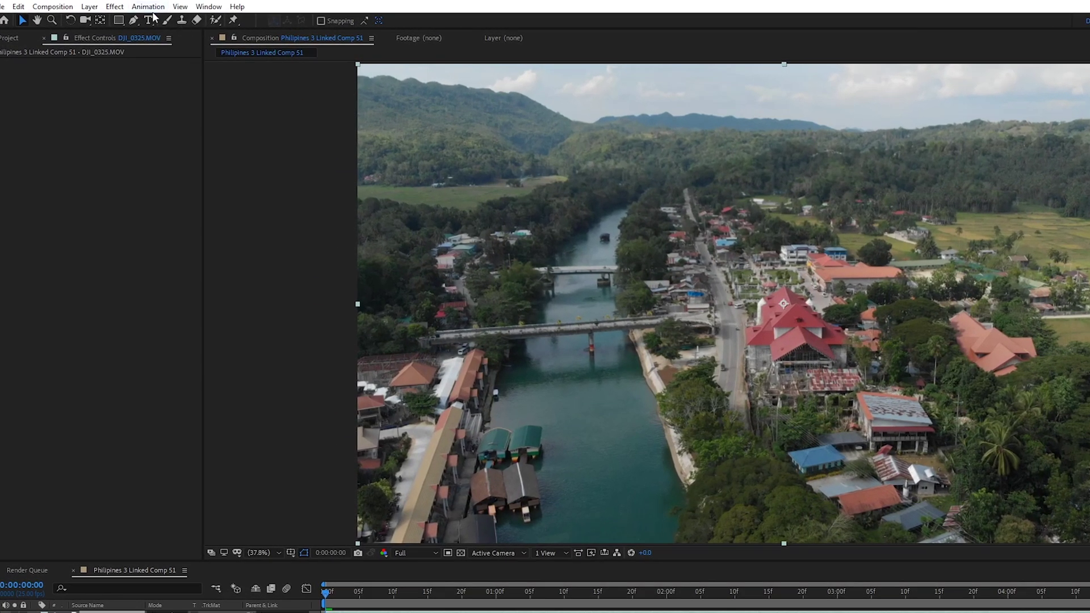
# Apply Track Camera to the drone footage, rewind to the first frame and enlarge track points to 259%.
pyautogui.click(149, 6)
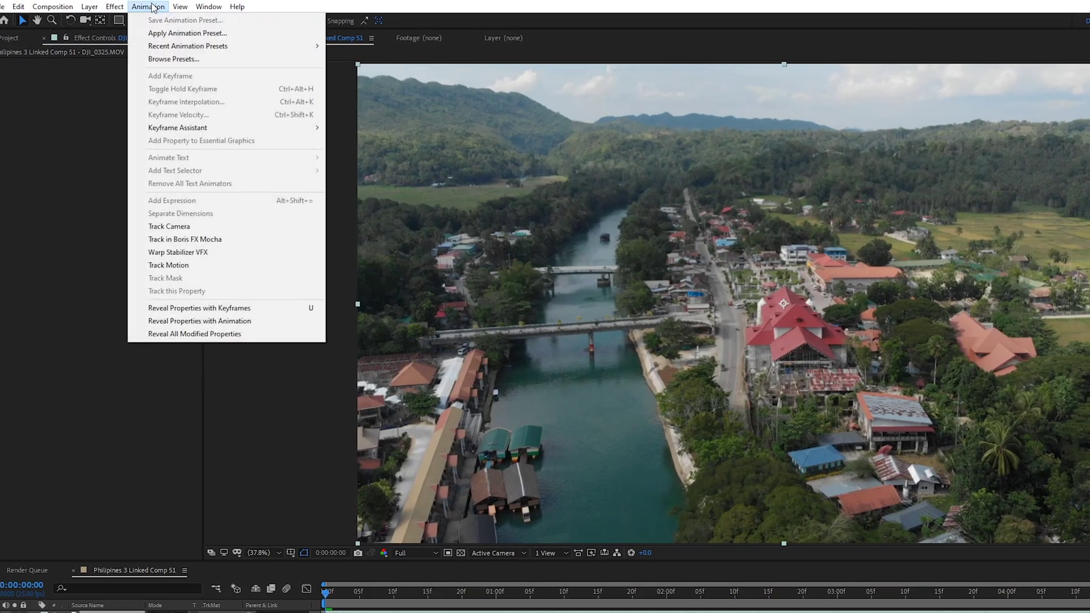
pyautogui.click(184, 225)
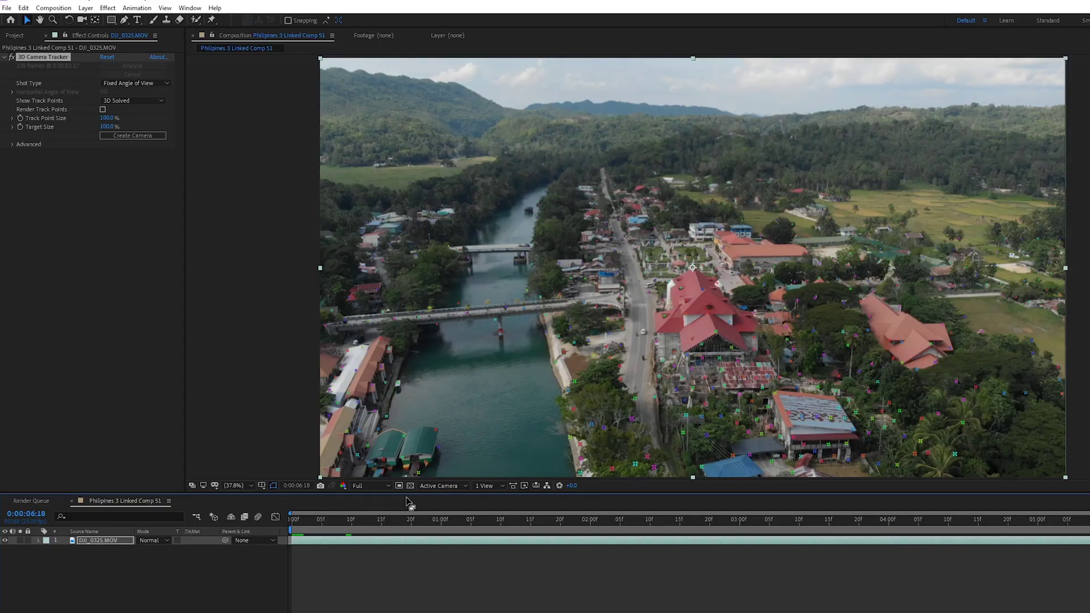
pyautogui.moveTo(304, 523); pyautogui.dragTo(291, 522)
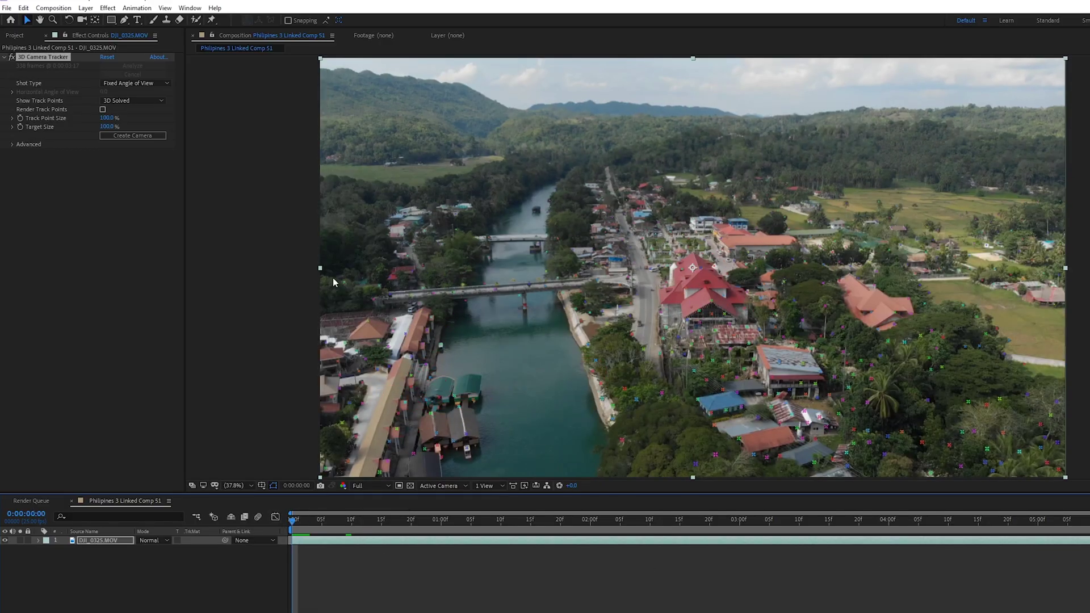
pyautogui.moveTo(104, 118); pyautogui.dragTo(178, 131)
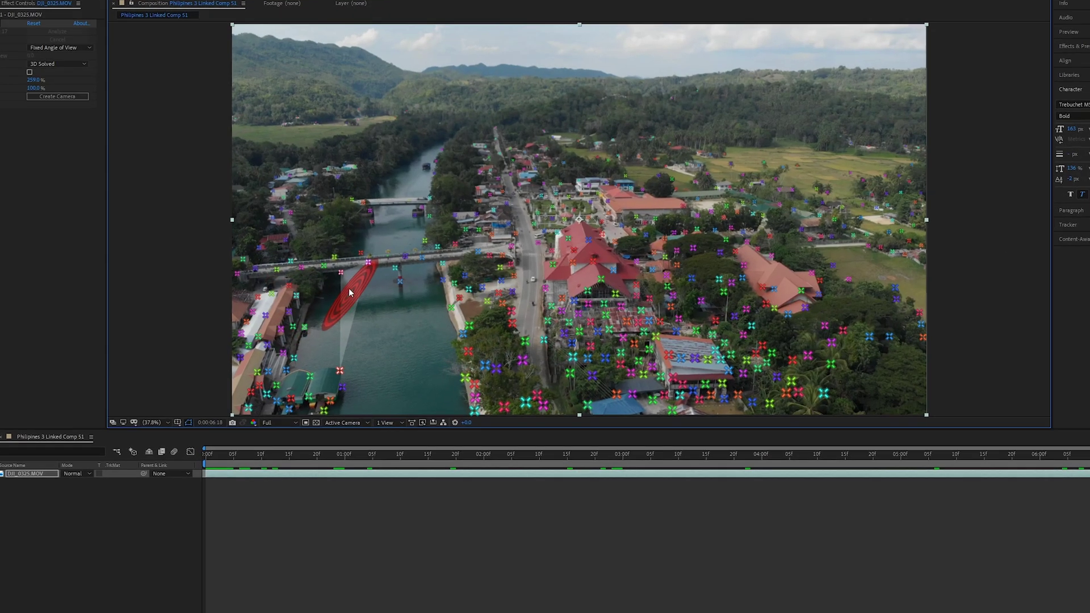
# Select track points on the river, along the right bank and near the bridge.
pyautogui.click(323, 361)
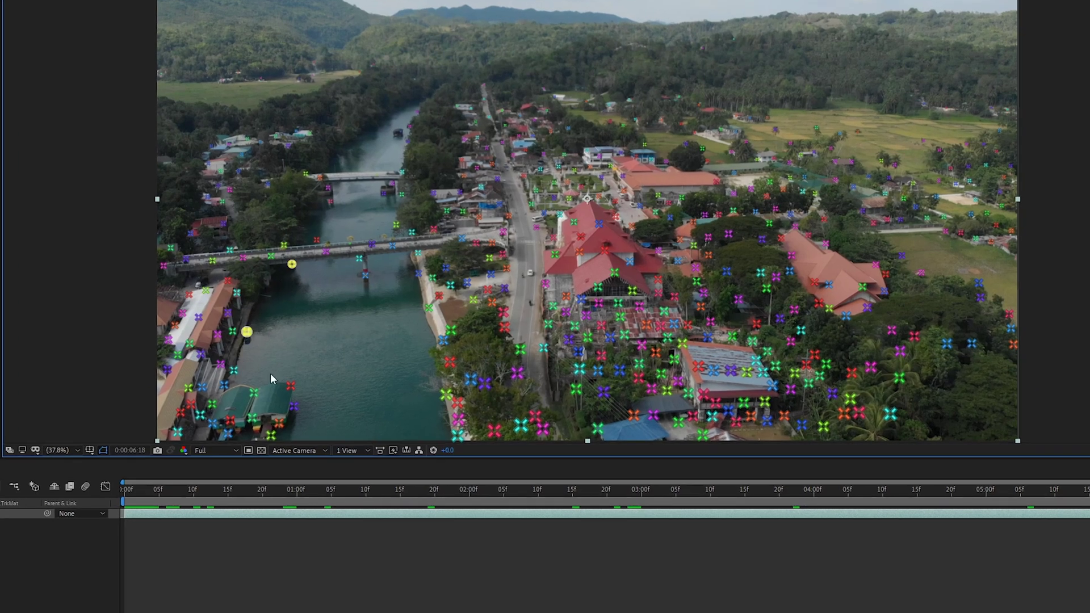
pyautogui.keyDown('shift'); pyautogui.click(290, 386); pyautogui.keyUp('shift')
pyautogui.keyDown('shift'); pyautogui.click(446, 394); pyautogui.keyUp('shift')
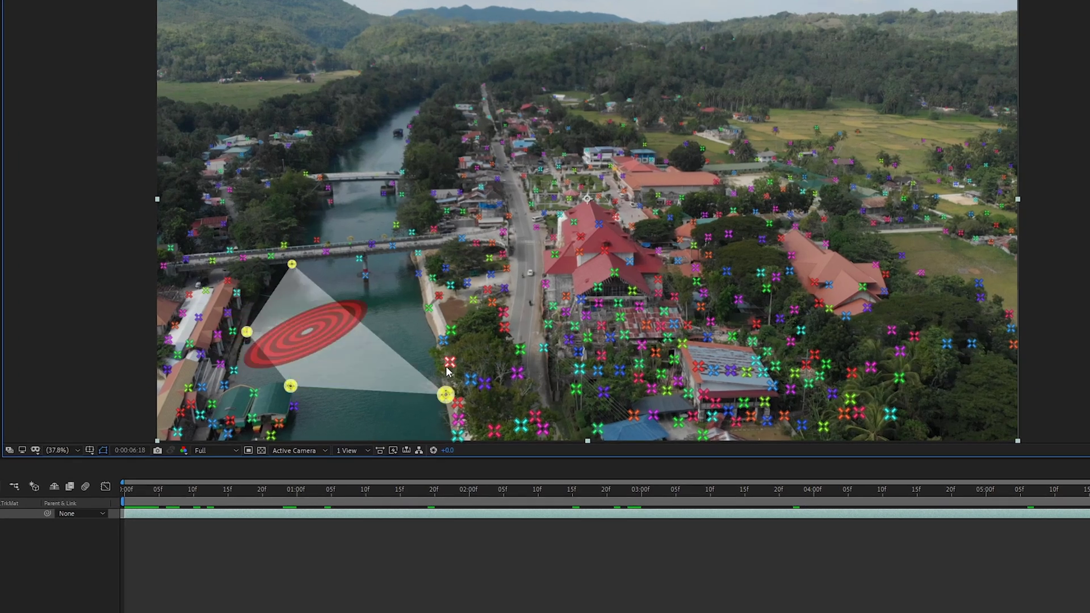
pyautogui.keyDown('shift'); pyautogui.click(449, 362); pyautogui.keyUp('shift')
pyautogui.keyDown('shift'); pyautogui.click(443, 340); pyautogui.keyUp('shift')
pyautogui.keyDown('shift'); pyautogui.click(451, 330); pyautogui.keyUp('shift')
pyautogui.keyDown('shift'); pyautogui.click(439, 295); pyautogui.keyUp('shift')
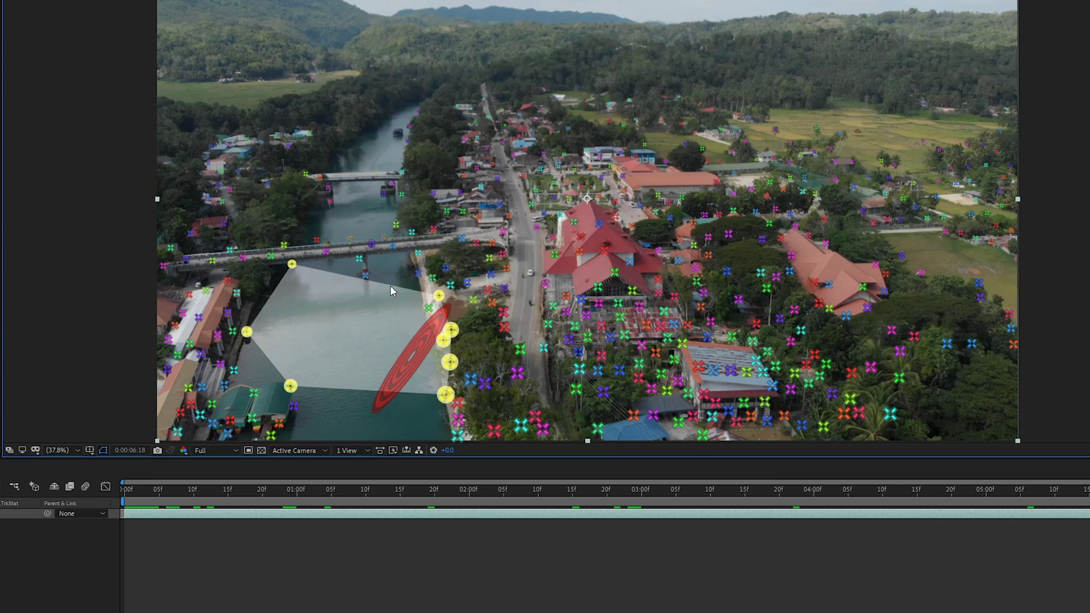
pyautogui.keyDown('shift'); pyautogui.click(365, 276); pyautogui.keyUp('shift')
pyautogui.keyDown('shift'); pyautogui.click(359, 258); pyautogui.keyUp('shift')
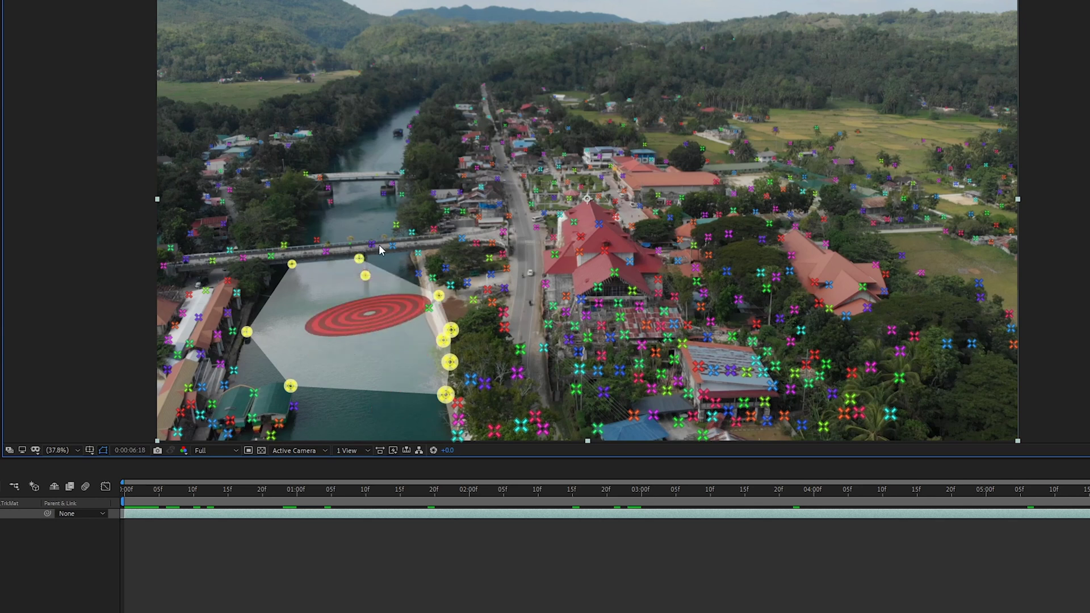
# Add left-bank and lower riverbank points, refining the set until the target lies flat on the water.
pyautogui.keyDown('shift'); pyautogui.click(236, 292); pyautogui.keyUp('shift')
pyautogui.keyDown('shift'); pyautogui.click(228, 312); pyautogui.keyUp('shift')
pyautogui.keyDown('shift'); pyautogui.click(232, 331); pyautogui.keyUp('shift')
pyautogui.keyDown('shift'); pyautogui.click(451, 329); pyautogui.keyUp('shift')
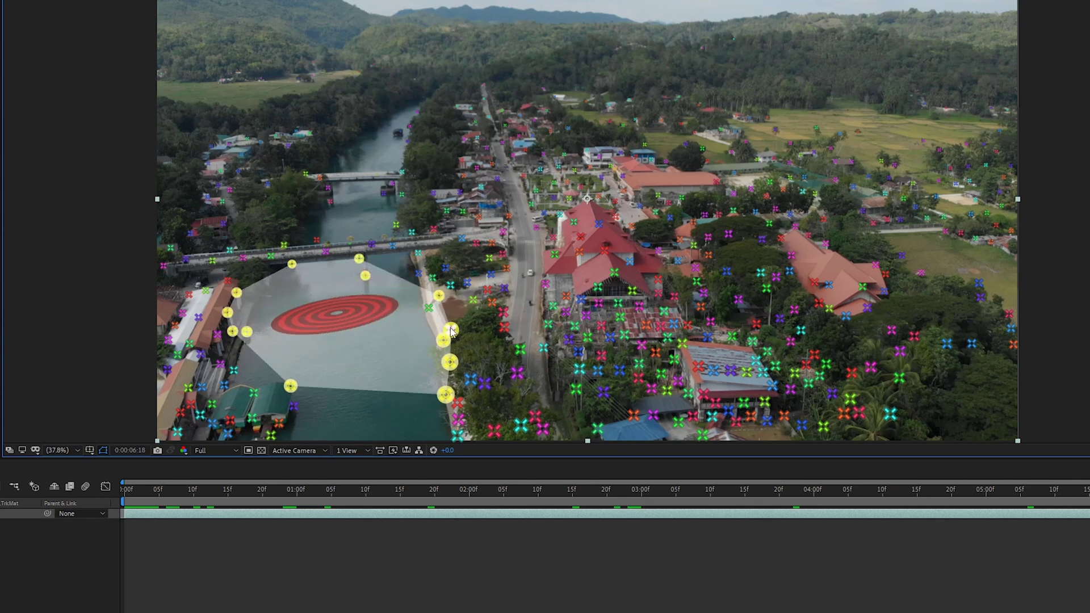
pyautogui.keyDown('shift'); pyautogui.click(450, 362); pyautogui.keyUp('shift')
pyautogui.keyDown('shift'); pyautogui.click(458, 419); pyautogui.keyUp('shift')
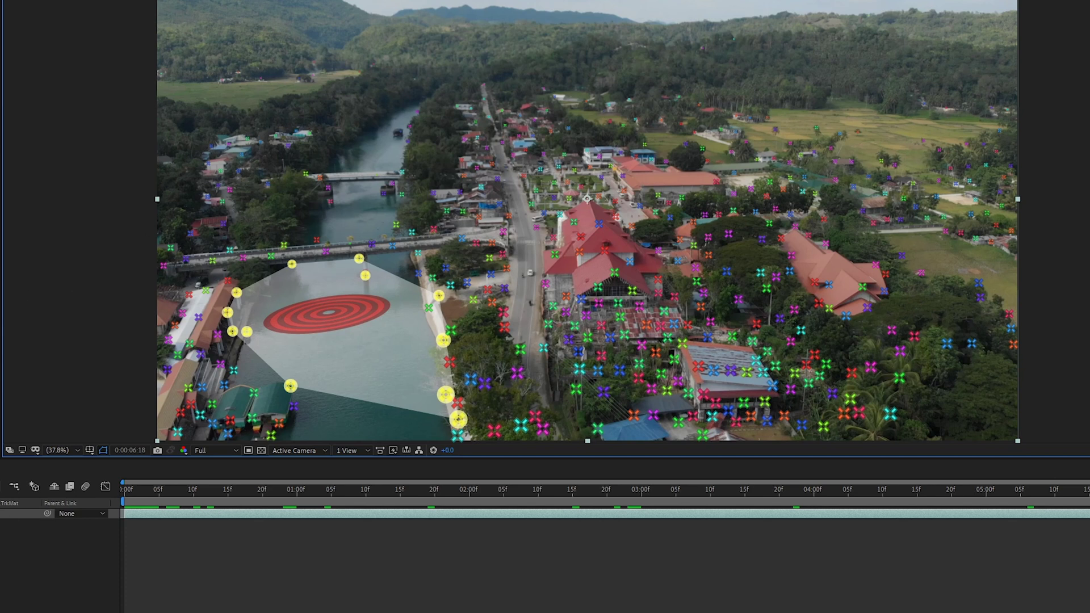
# Create a text layer and tracker camera from the chosen points, then change the text to 'BOHOL'.
pyautogui.rightClick(349, 322)
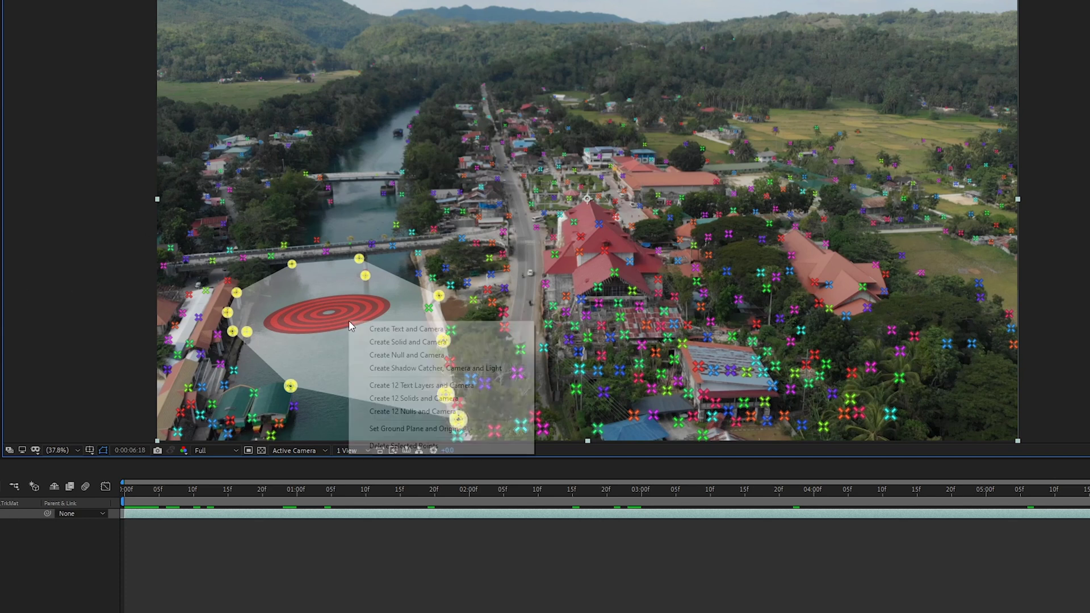
pyautogui.click(419, 333)
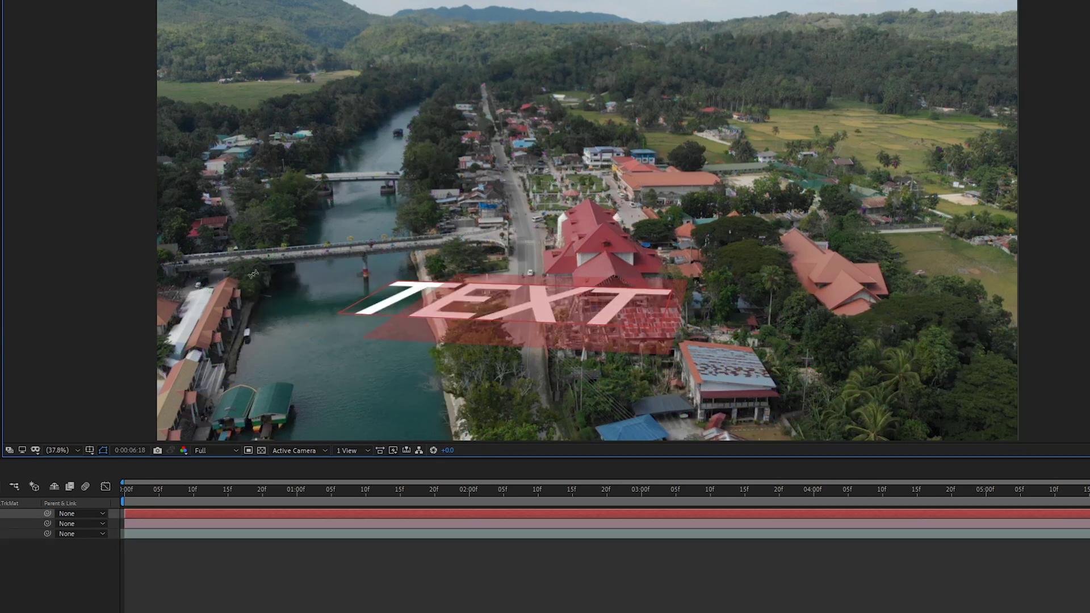
pyautogui.doubleClick(431, 313)
pyautogui.write('BOHOL')
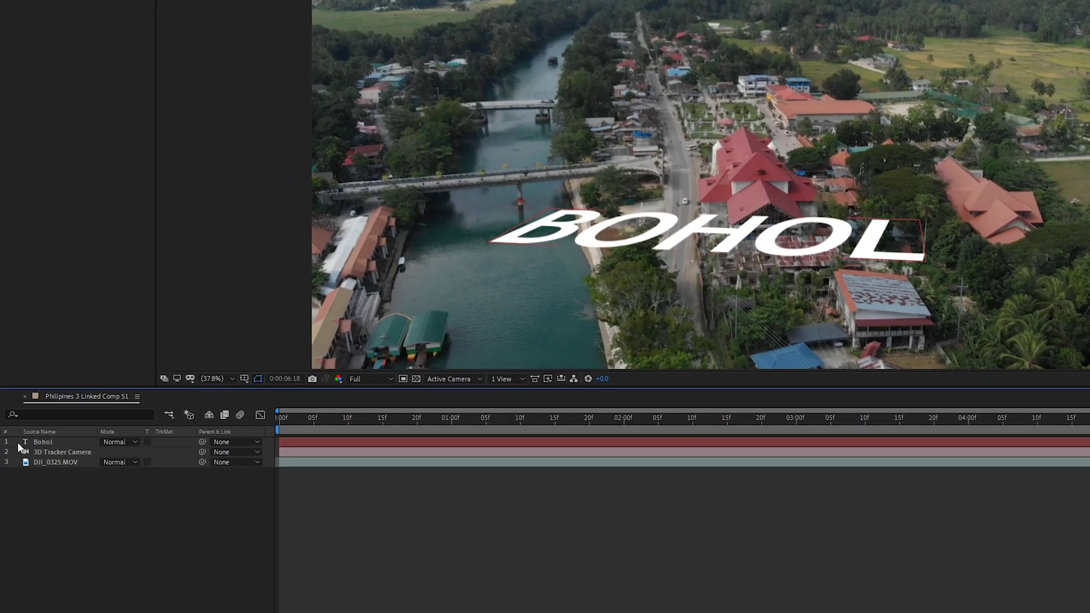
pyautogui.click(25, 442)
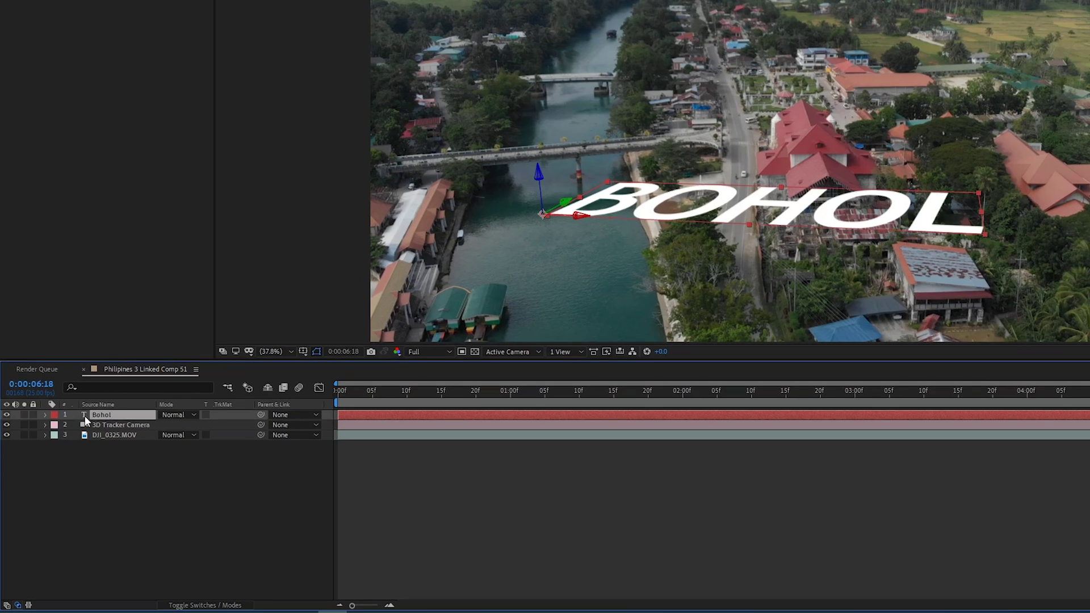
# Scrub the BOHOL layer's X Rotation to stand it upright and shift its Position X left.
pyautogui.click(46, 415)
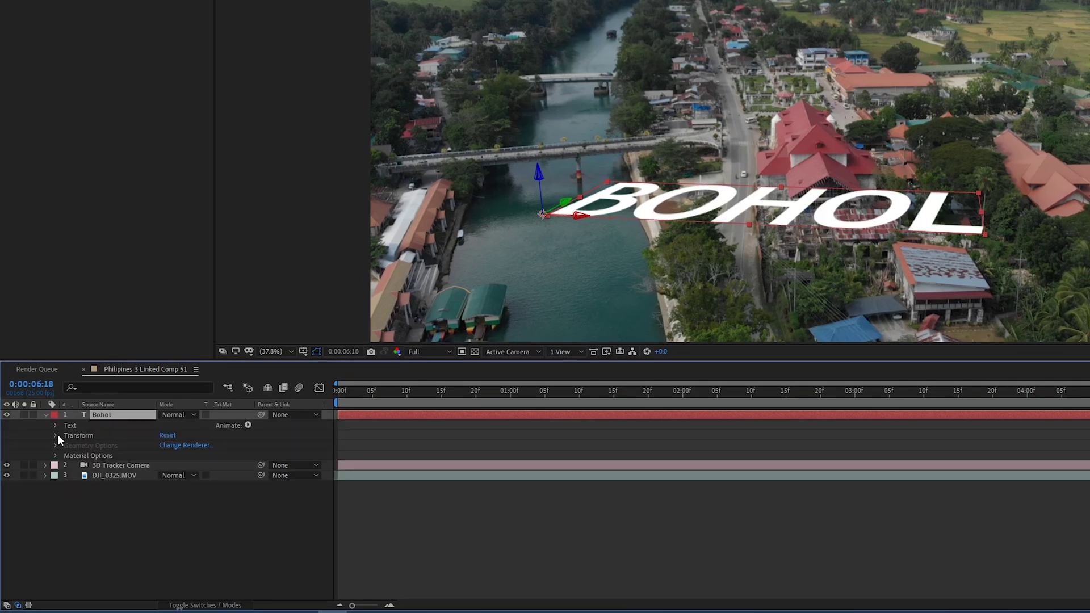
pyautogui.click(55, 435)
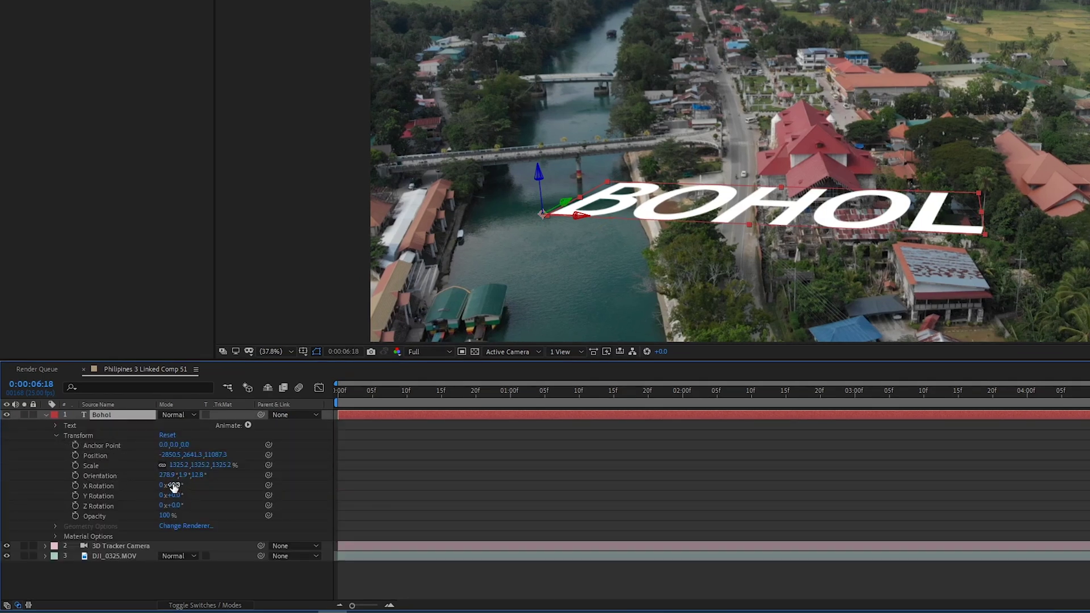
pyautogui.moveTo(174, 485); pyautogui.dragTo(140, 495)
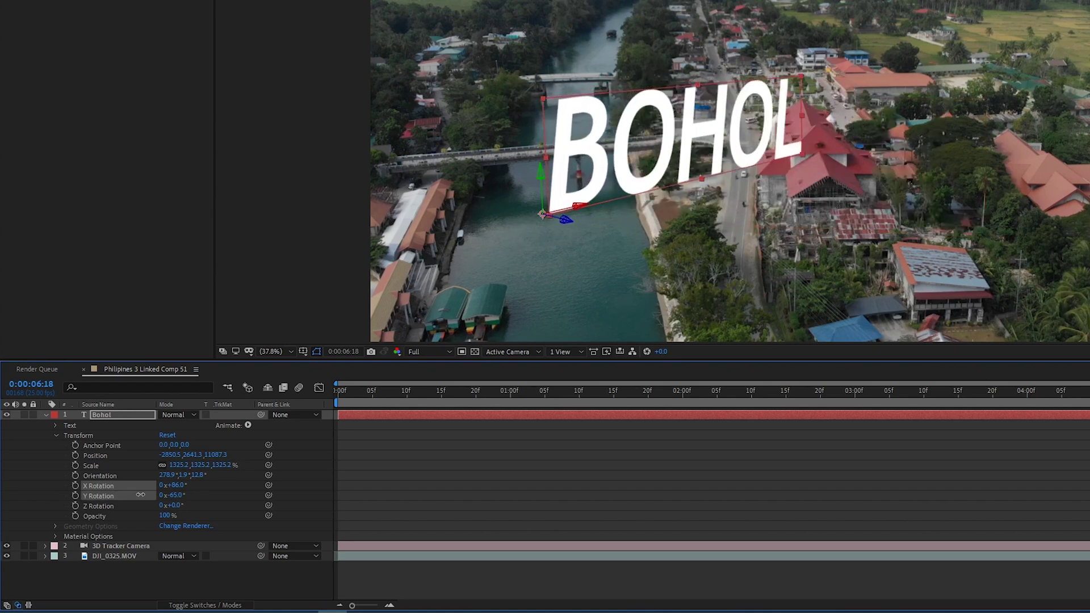
pyautogui.moveTo(178, 460)
pyautogui.mouseDown()
pyautogui.moveTo(164, 459)
pyautogui.moveTo(213, 463)
pyautogui.moveTo(159, 465)
pyautogui.mouseUp()
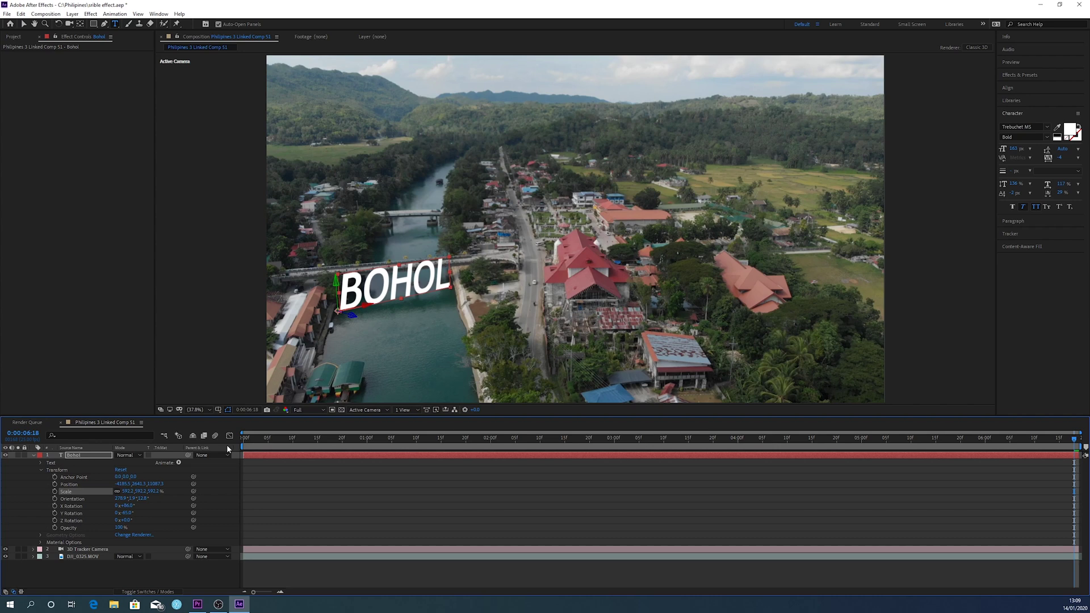
# Preview the shot from the start to check that BOHOL stays anchored above the river.
pyautogui.press('space')
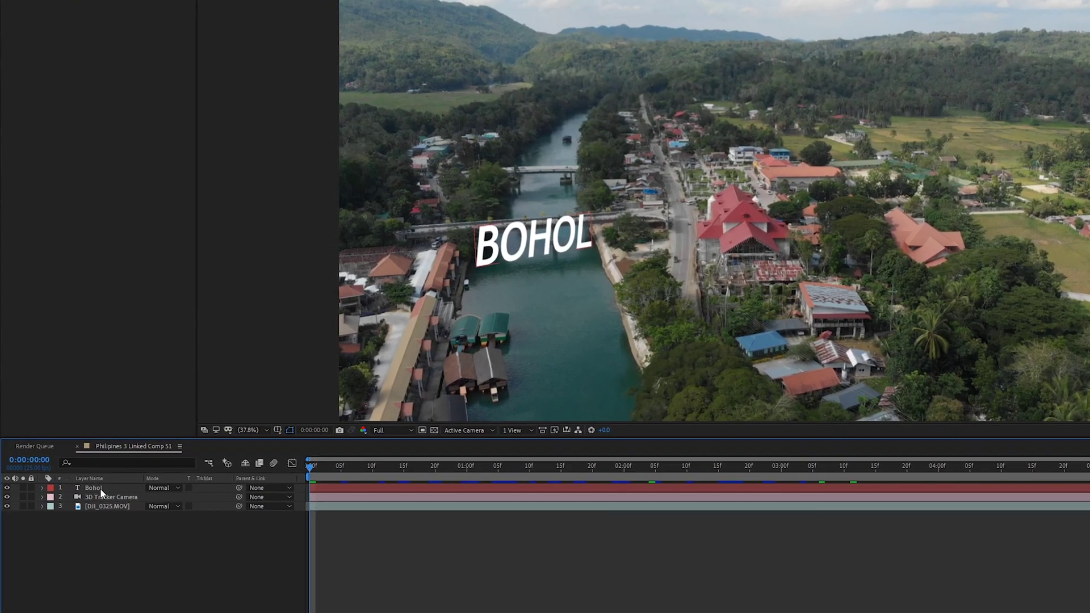
# Set the viewer to 100% magnification and pan to frame the whole BOHOL text.
pyautogui.click(100, 488)
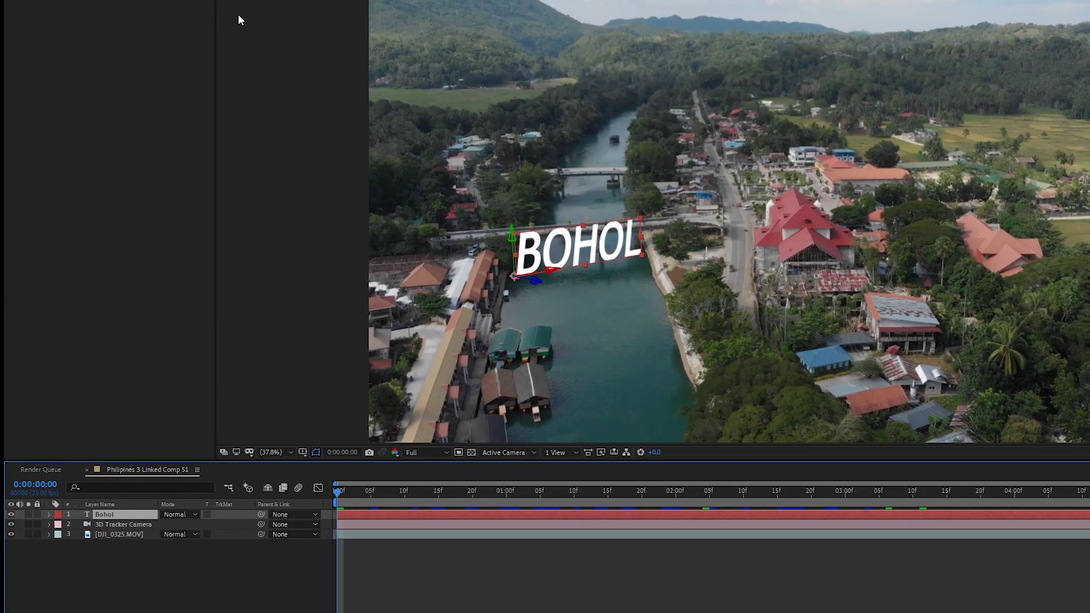
pyautogui.click(284, 456)
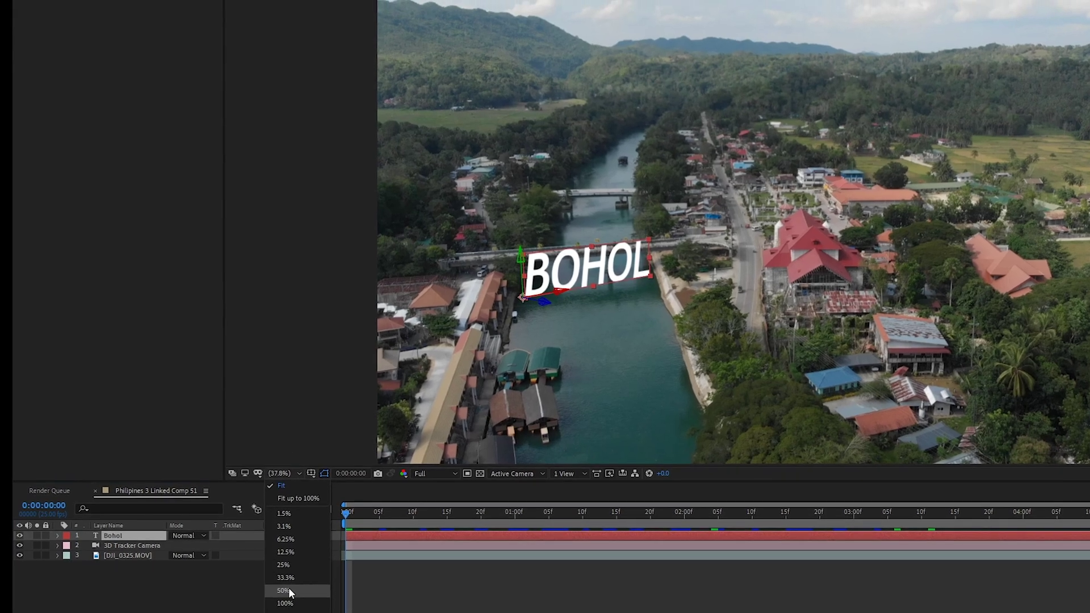
pyautogui.click(284, 591)
pyautogui.click(286, 474)
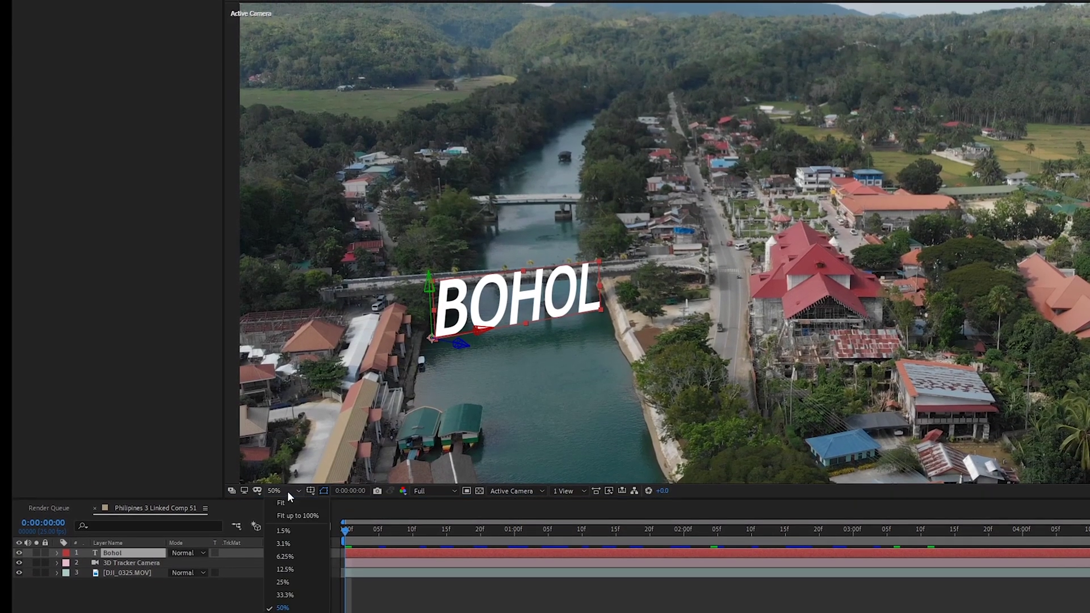
pyautogui.click(283, 612)
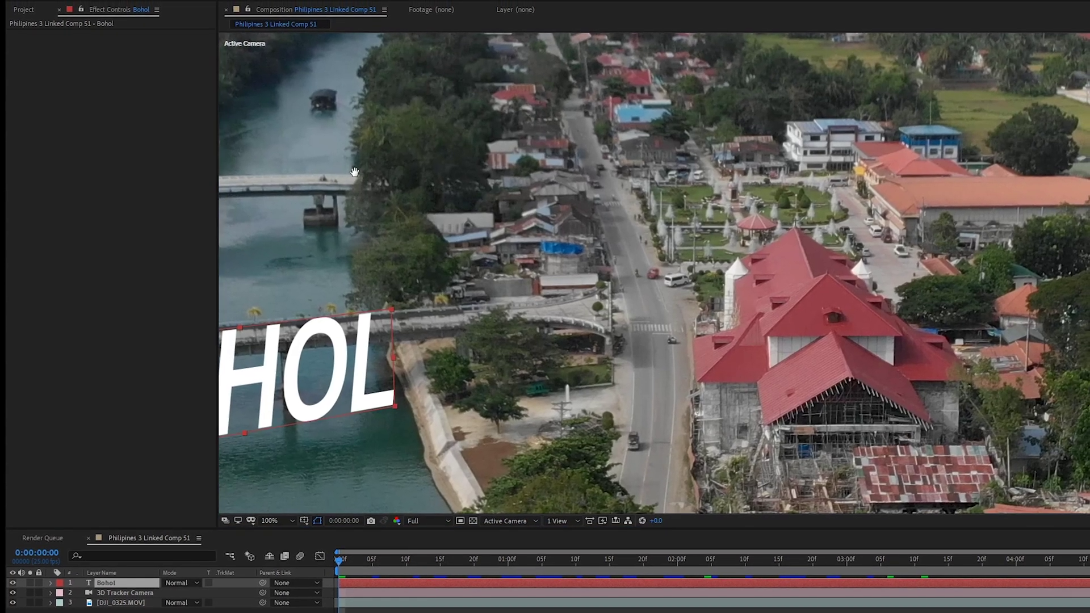
pyautogui.moveTo(362, 158); pyautogui.dragTo(685, 115)
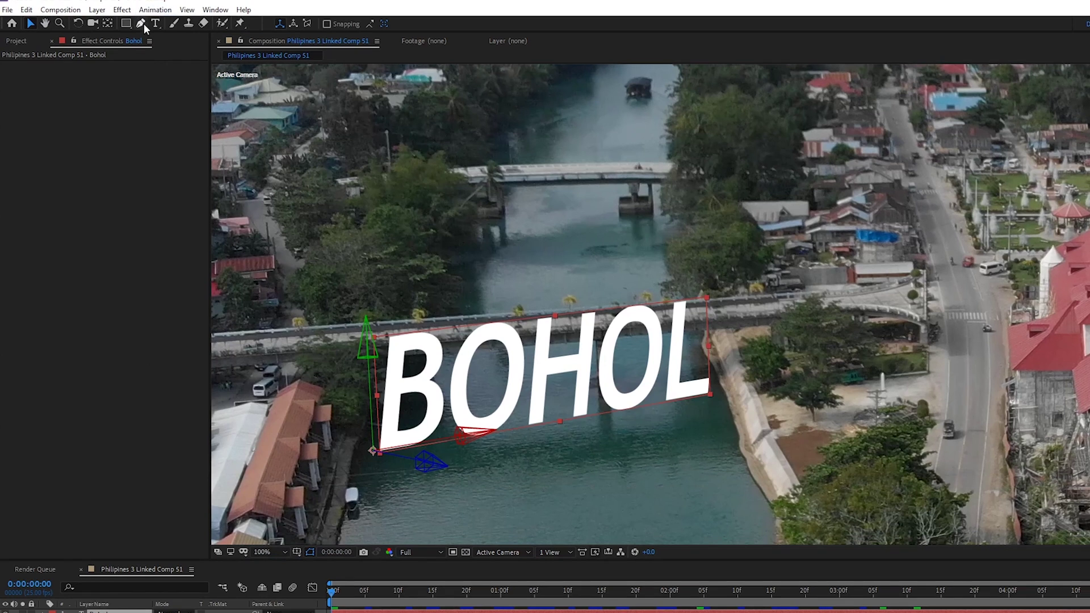
# With the Pen tool, start a mask path at the B's base and trace around the B.
pyautogui.click(142, 25)
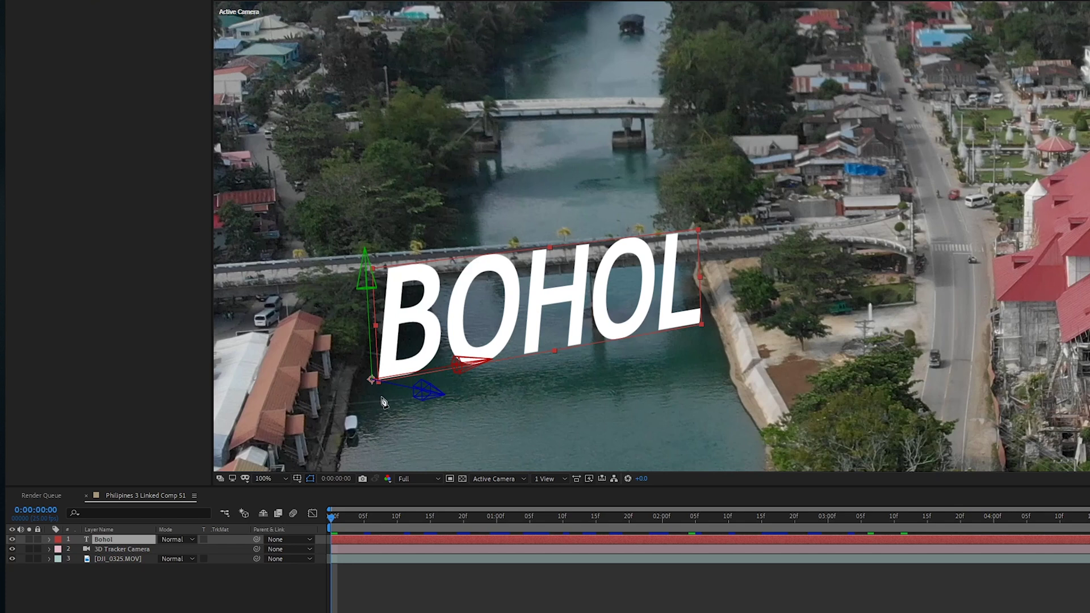
pyautogui.press('g')
pyautogui.click(384, 398)
pyautogui.click(395, 276)
pyautogui.click(426, 273)
pyautogui.click(432, 278)
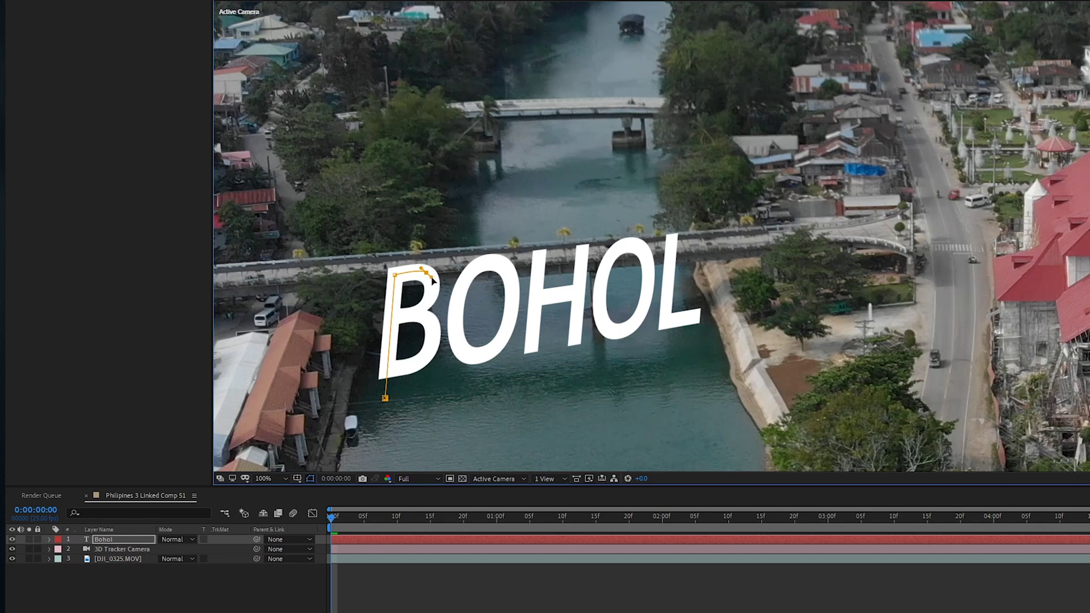
pyautogui.moveTo(431, 279); pyautogui.dragTo(432, 282)
pyautogui.click(432, 292)
pyautogui.moveTo(420, 312); pyautogui.dragTo(404, 320)
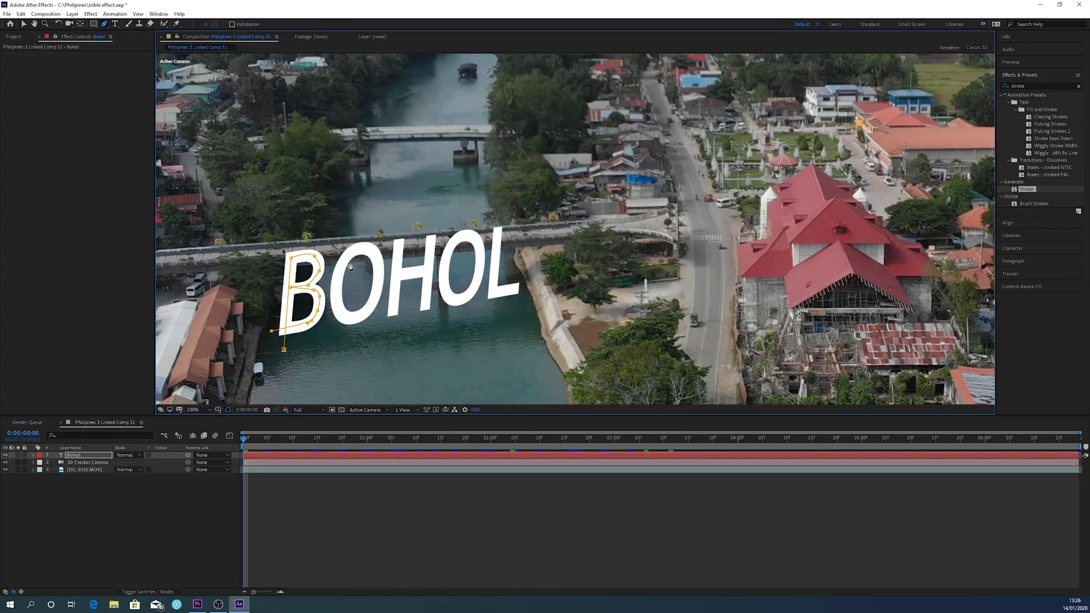
pyautogui.click(359, 251)
pyautogui.moveTo(381, 274); pyautogui.dragTo(379, 283)
# Continue the mask path up the first O's inner left side and through the H.
pyautogui.click(338, 307)
pyautogui.click(337, 291)
pyautogui.click(399, 234)
pyautogui.click(397, 273)
pyautogui.click(391, 323)
pyautogui.click(426, 273)
pyautogui.click(424, 319)
pyautogui.click(432, 229)
# Trace the mask path around the second O and finish it along the L.
pyautogui.click(475, 237)
pyautogui.click(479, 251)
pyautogui.click(477, 276)
pyautogui.click(467, 294)
pyautogui.click(454, 301)
pyautogui.click(443, 284)
pyautogui.click(443, 264)
pyautogui.click(446, 252)
pyautogui.click(497, 217)
pyautogui.click(493, 291)
pyautogui.click(525, 288)
pyautogui.press('v')
pyautogui.press('g')
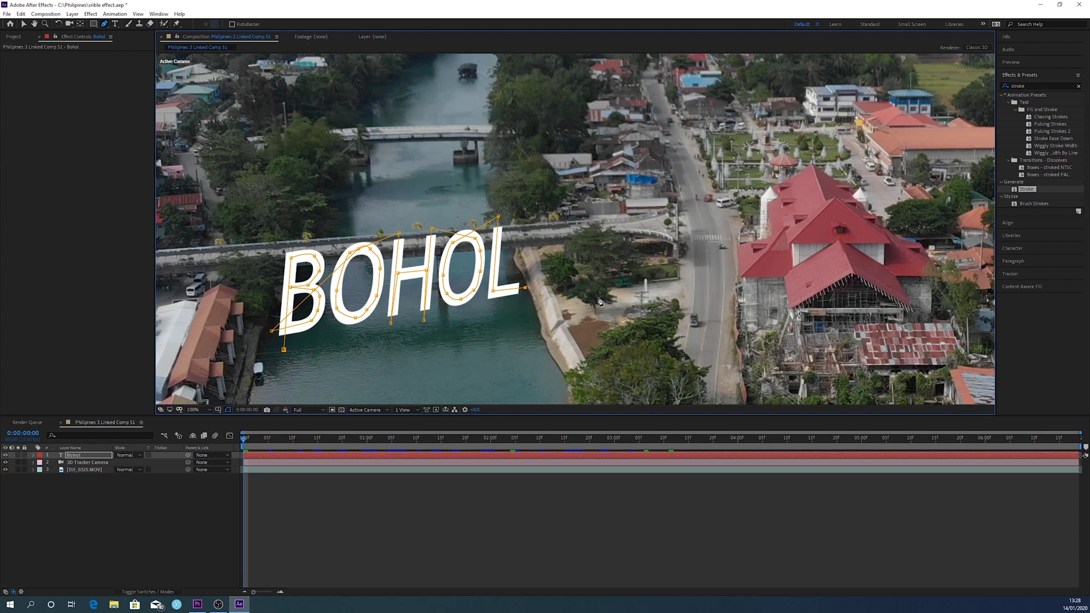
# Fit the composition in the viewer and apply the Stroke effect to the Bohol text layer.
pyautogui.click(23, 24)
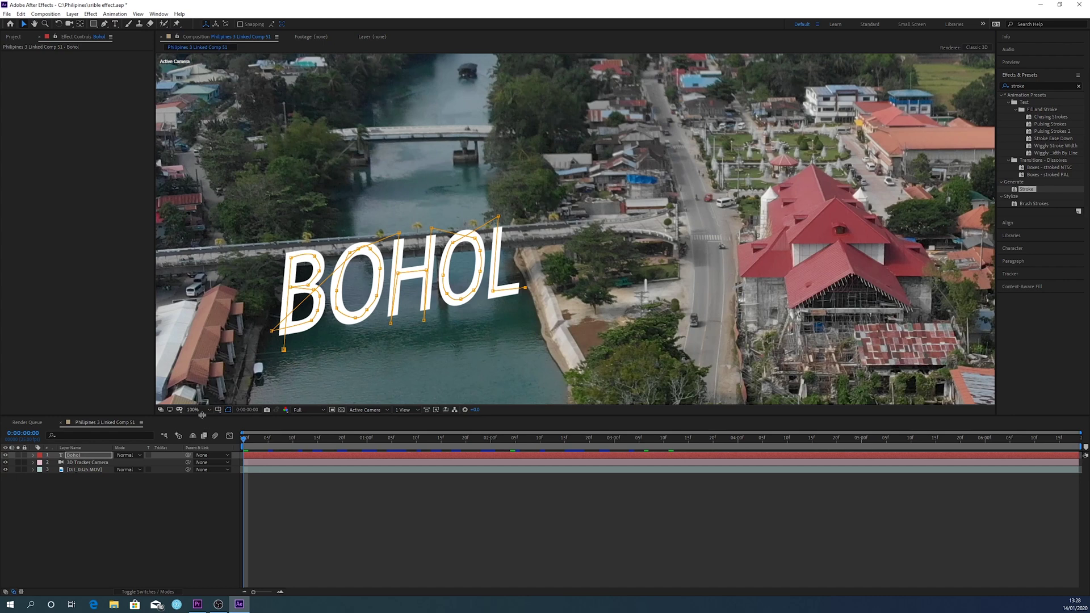
pyautogui.click(203, 410)
pyautogui.click(220, 419)
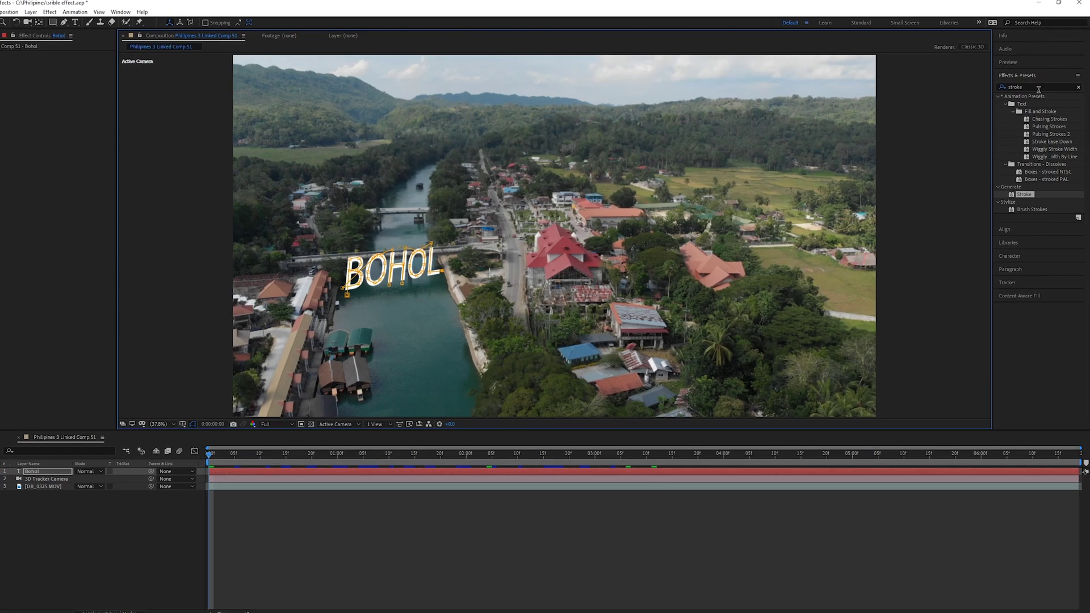
pyautogui.click(1036, 86)
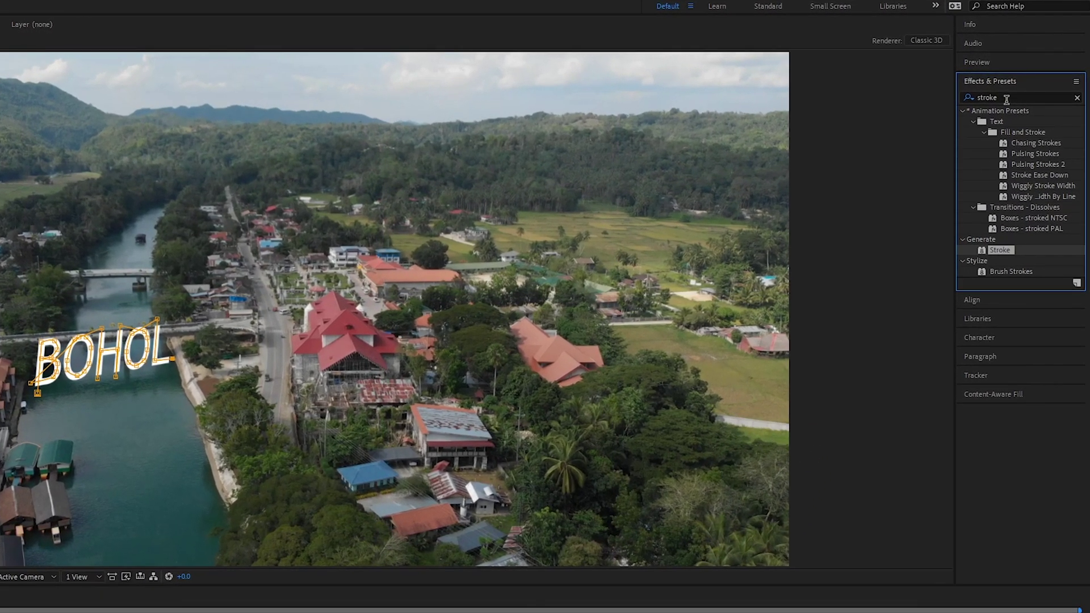
pyautogui.click(1005, 98)
pyautogui.click(1002, 251)
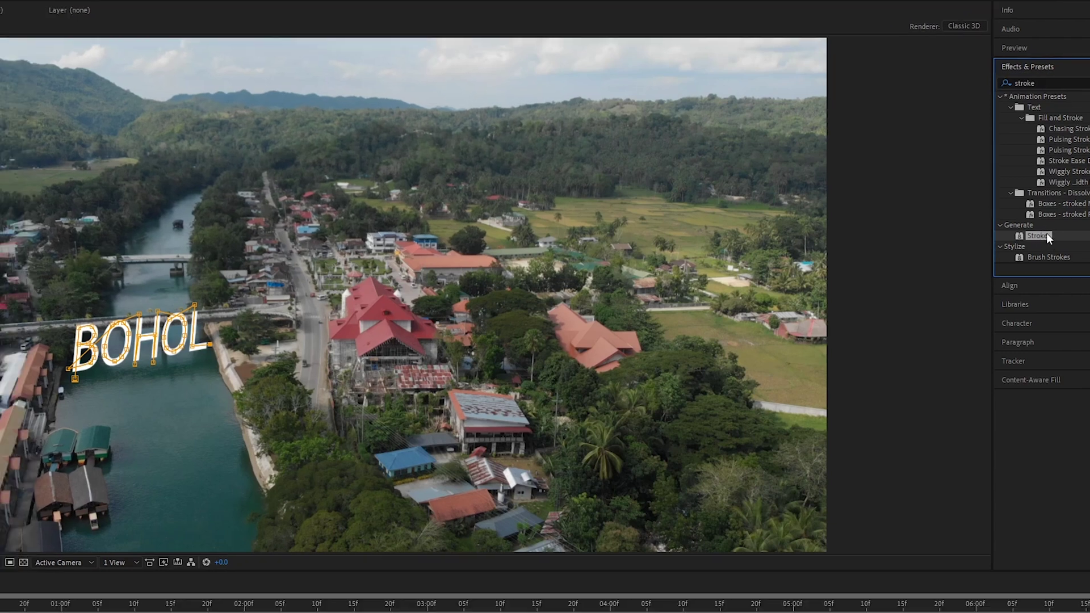
pyautogui.moveTo(1010, 247)
pyautogui.mouseDown()
pyautogui.moveTo(301, 457)
pyautogui.moveTo(0, 612)
pyautogui.mouseUp()
pyautogui.moveTo(104, 478); pyautogui.dragTo(107, 471)
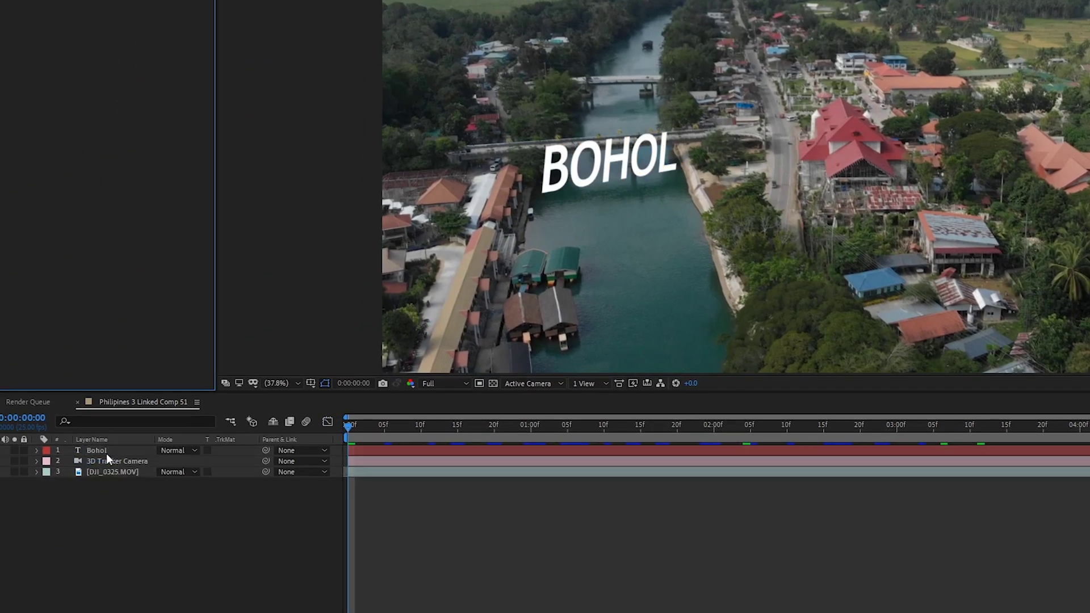
pyautogui.click(107, 451)
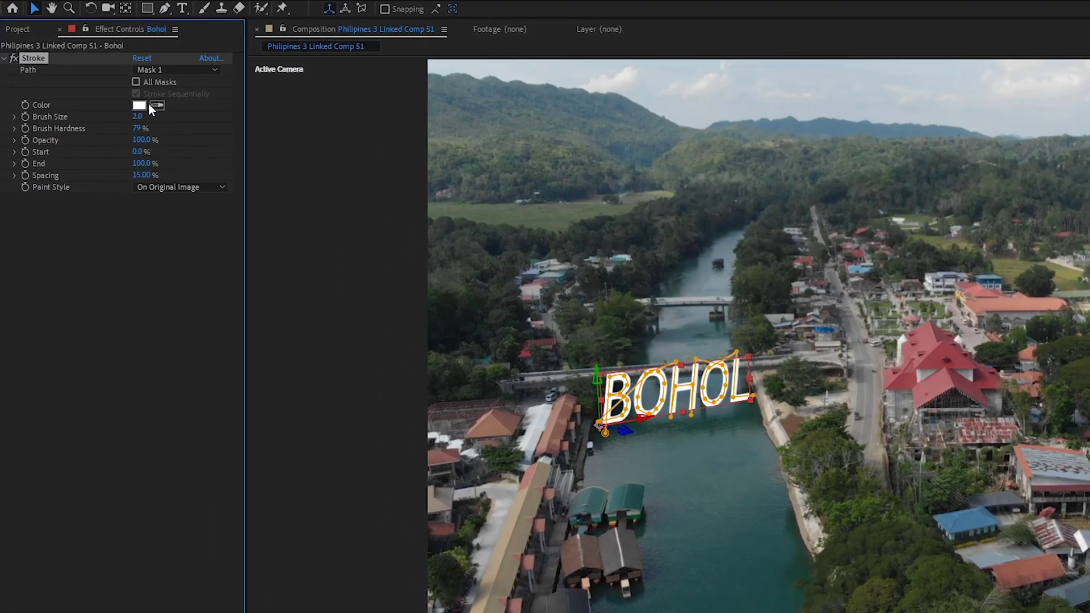
# Give the stroke a grey-green colour from the footage, Brush Size 27.1 and Reveal Original Image paint style.
pyautogui.click(522, 219)
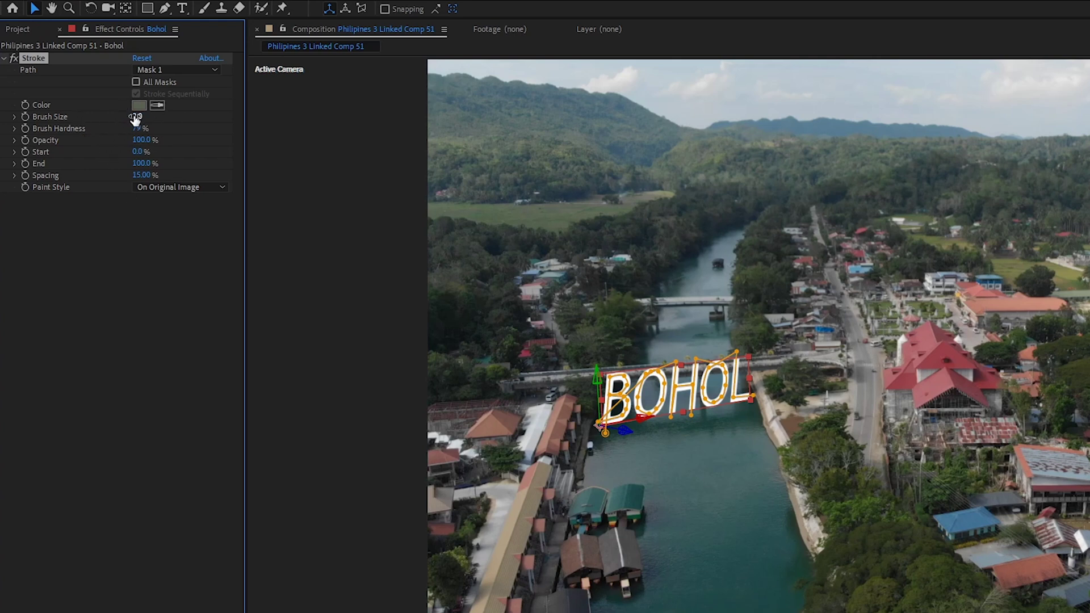
pyautogui.moveTo(135, 116); pyautogui.dragTo(199, 119)
pyautogui.click(600, 424)
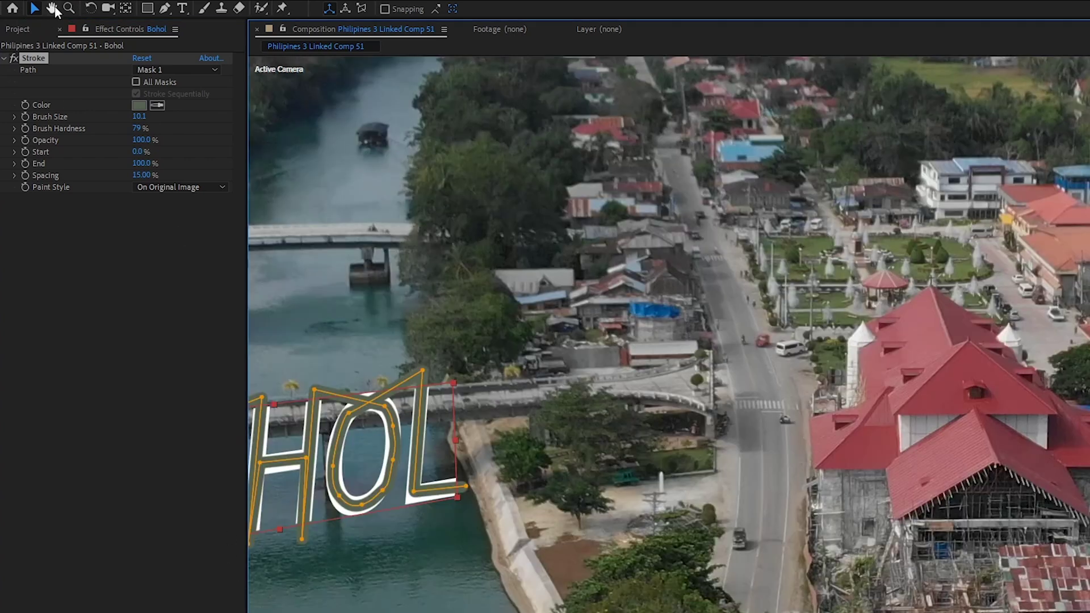
pyautogui.click(55, 8)
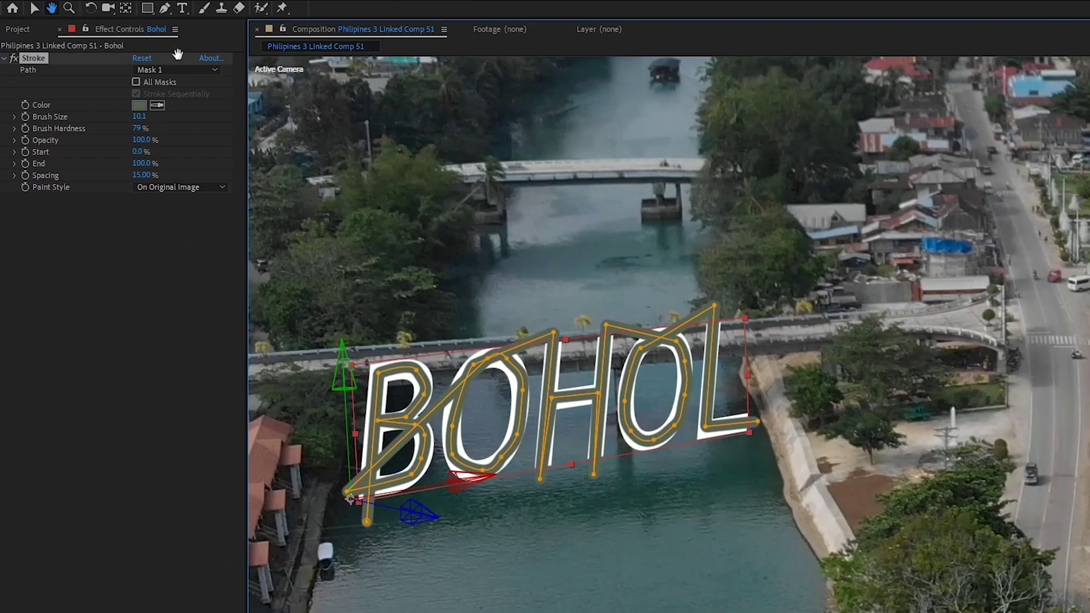
pyautogui.click(35, 10)
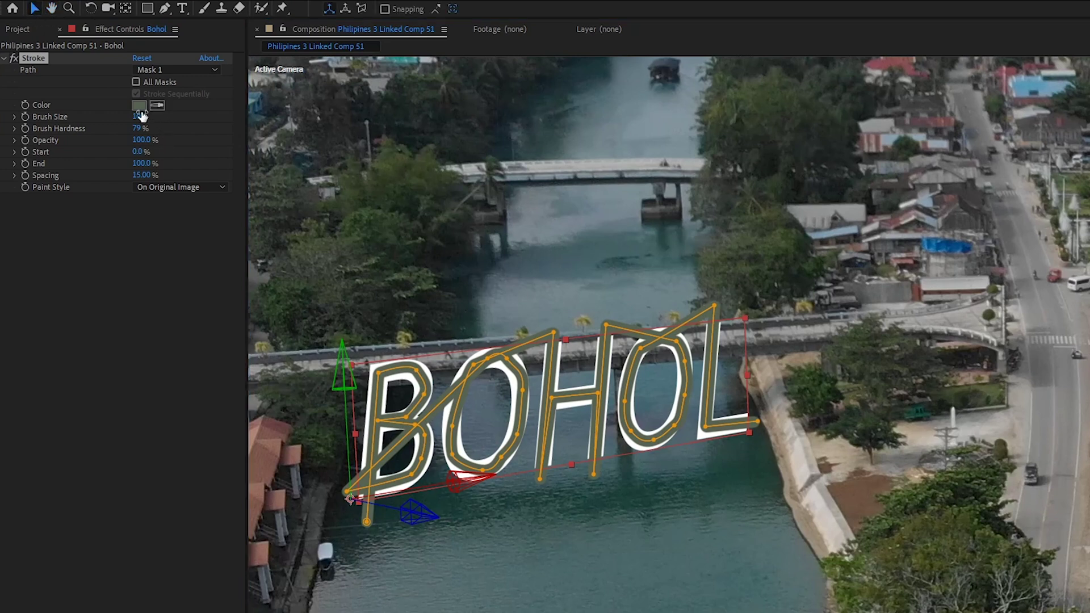
pyautogui.moveTo(140, 113); pyautogui.dragTo(283, 135)
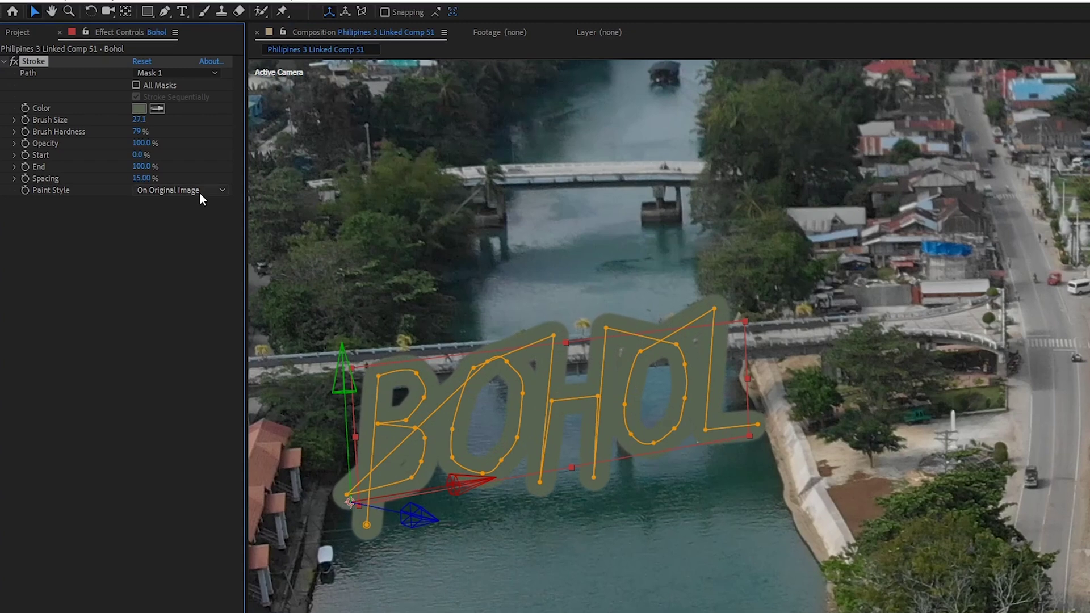
pyautogui.click(200, 188)
pyautogui.click(193, 236)
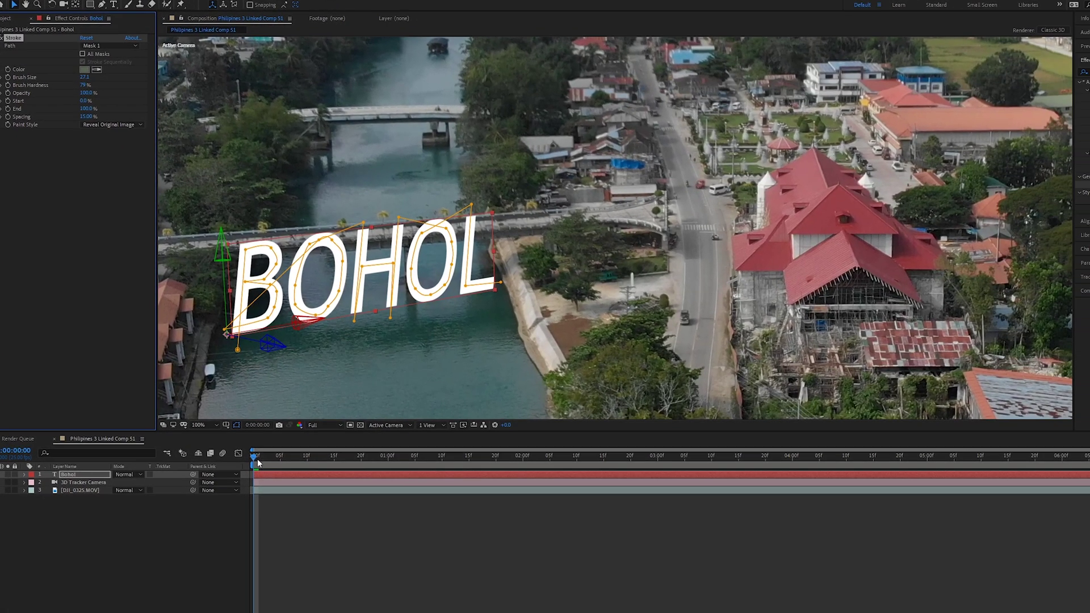
# Add a stroke End keyframe at 0% at 0:00:01:12 to hide the BOHOL stroke.
pyautogui.moveTo(257, 463); pyautogui.dragTo(490, 484)
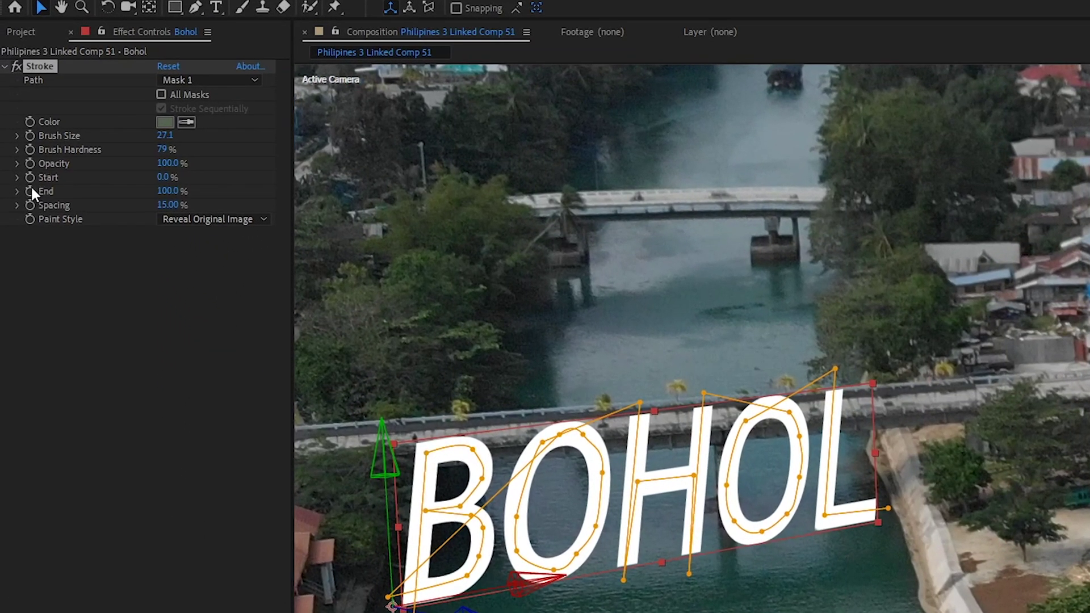
pyautogui.click(30, 192)
pyautogui.moveTo(170, 196); pyautogui.dragTo(114, 195)
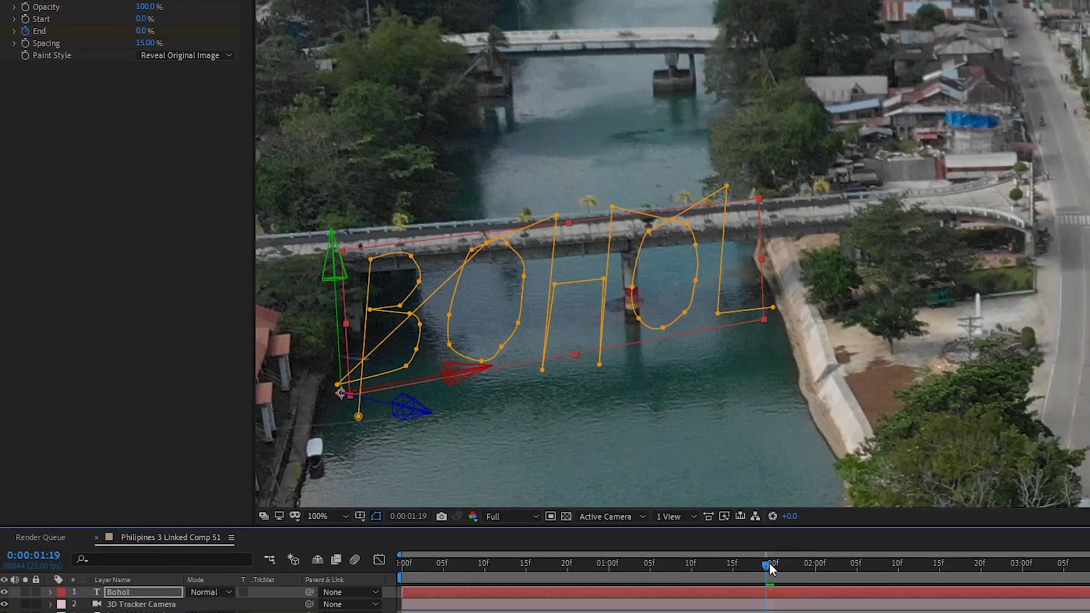
# Bring up the Bohol layer's keyframed properties and move to 0:00:04:00 for the 100% End keyframe.
pyautogui.moveTo(767, 567); pyautogui.dragTo(714, 468)
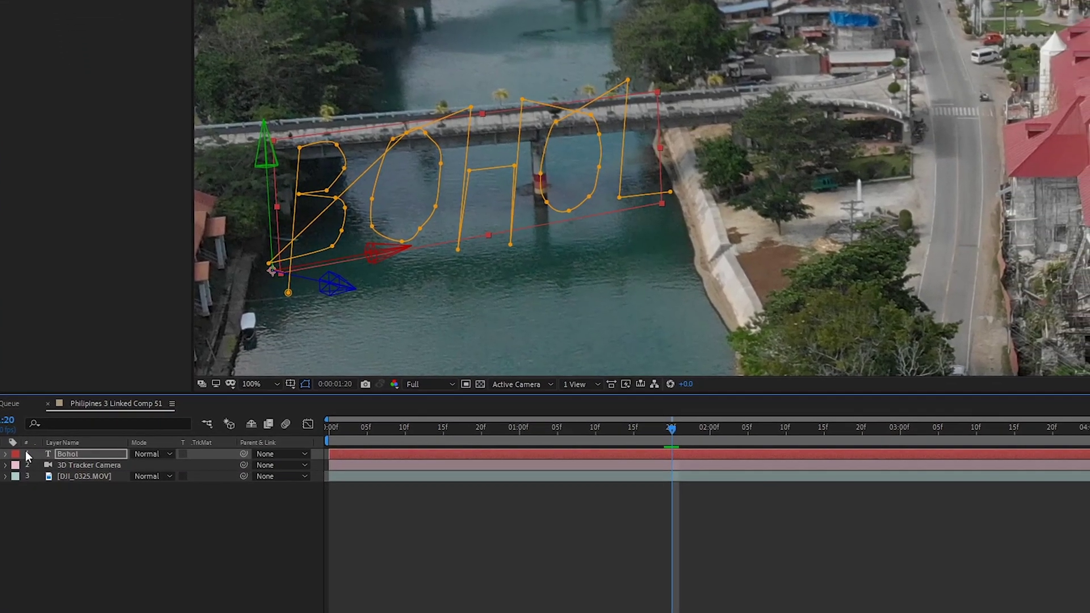
pyautogui.press('u')
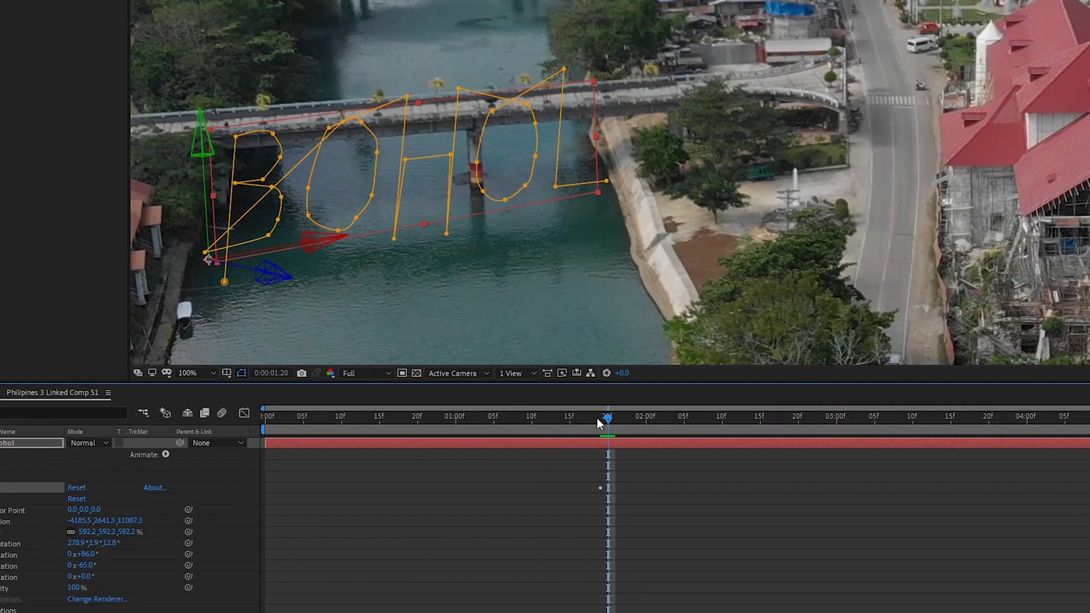
pyautogui.click(648, 420)
pyautogui.moveTo(595, 423); pyautogui.dragTo(914, 462)
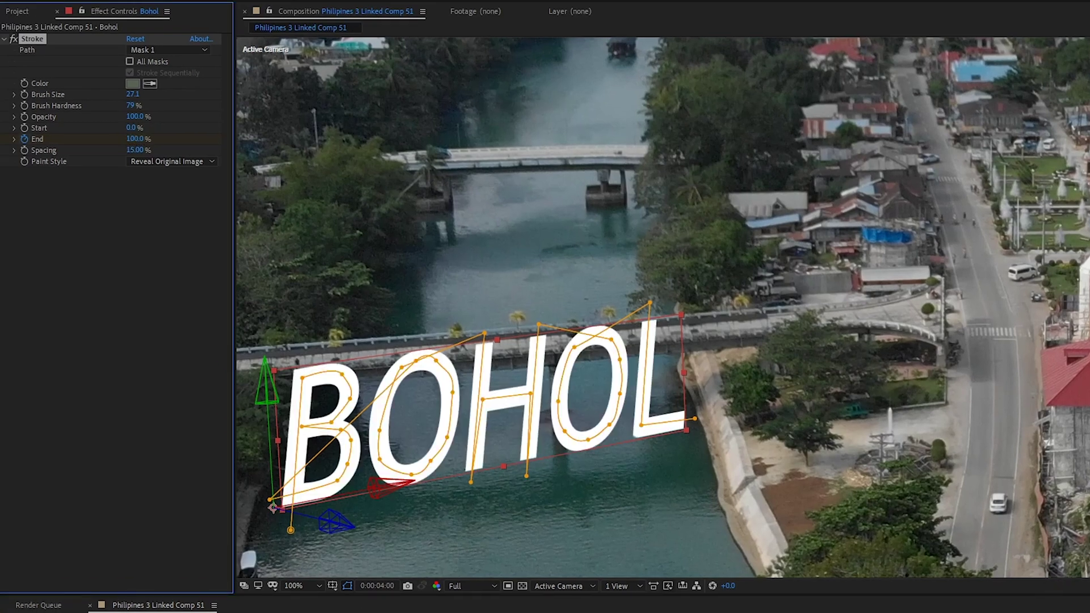
# After a quick check of the write-on, apply Easy Ease to both End keyframes.
pyautogui.moveTo(736, 445); pyautogui.dragTo(439, 447)
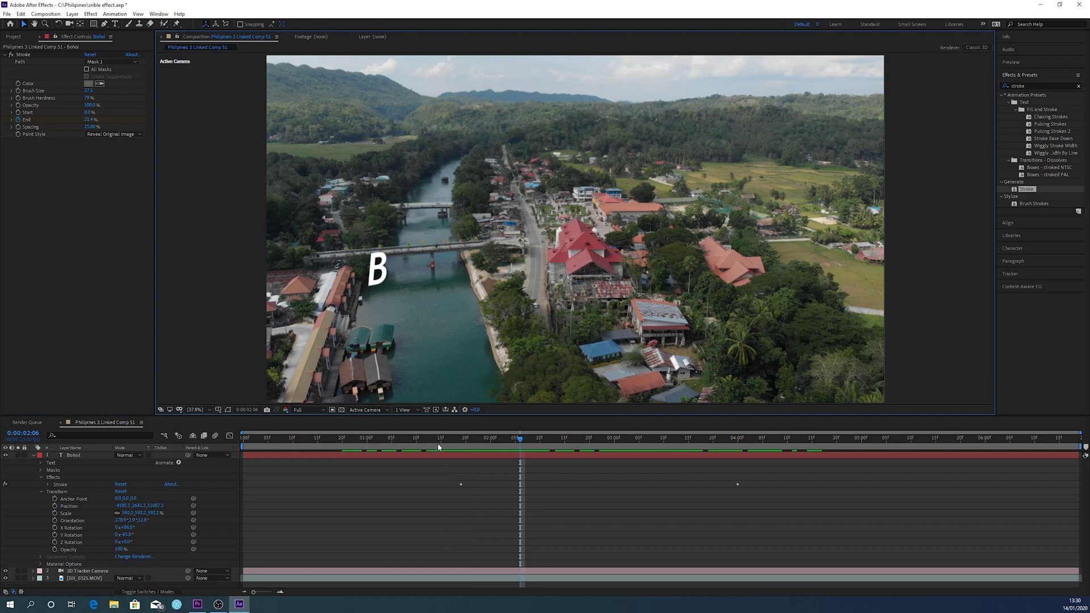
pyautogui.press('space')
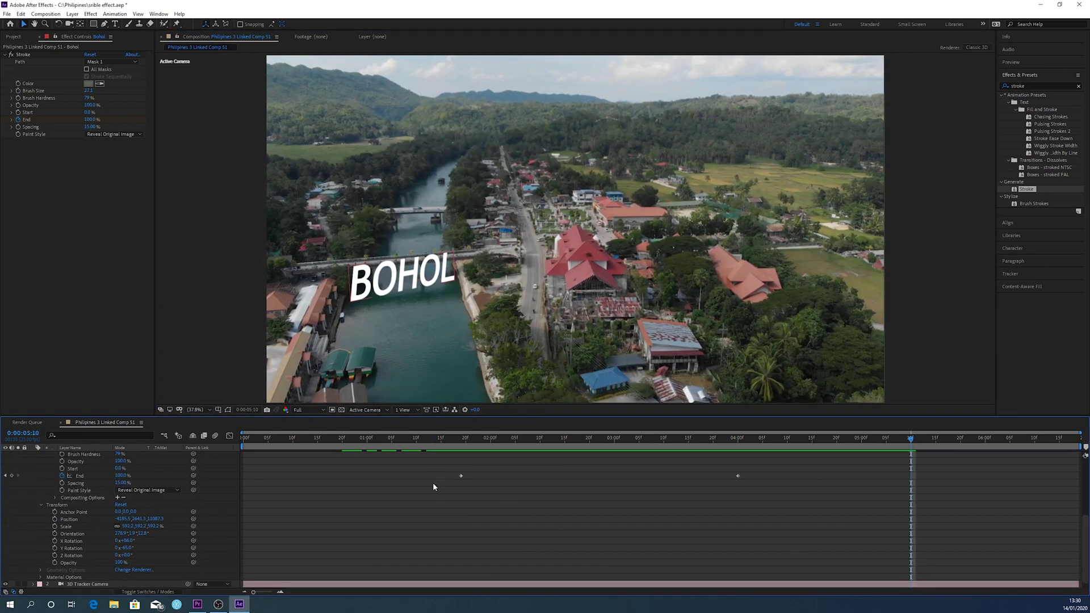
pyautogui.scroll(3, 434, 487)
pyautogui.moveTo(437, 496)
pyautogui.mouseDown()
pyautogui.moveTo(700, 518)
pyautogui.moveTo(754, 539)
pyautogui.mouseUp()
pyautogui.rightClick(738, 519)
pyautogui.moveTo(795, 513)
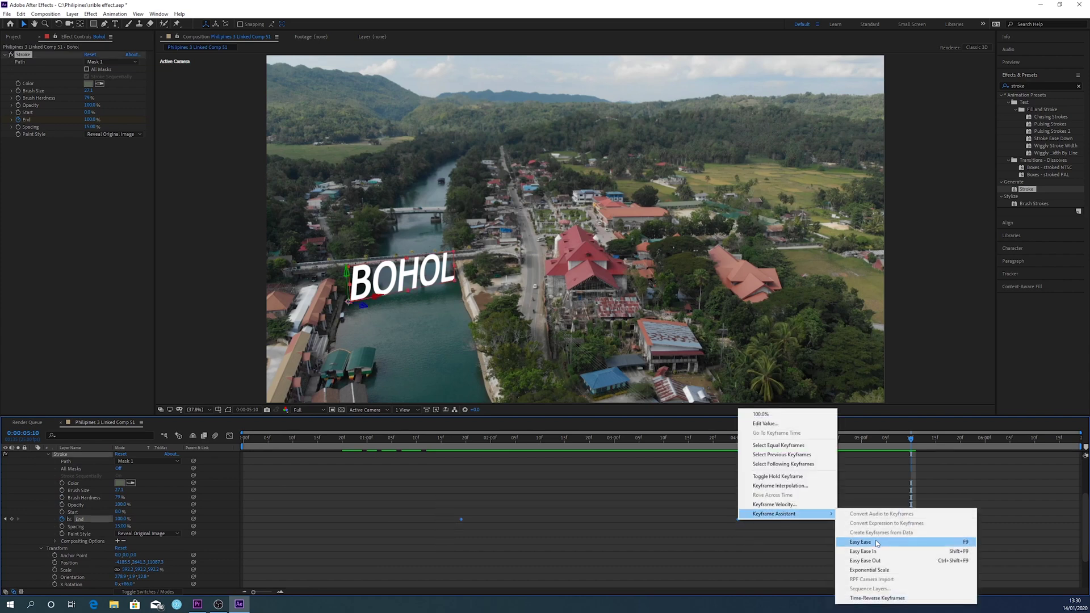
pyautogui.click(869, 542)
# From 0:00:01:14, preview BOHOL writing itself on until fully drawn.
pyautogui.click(436, 446)
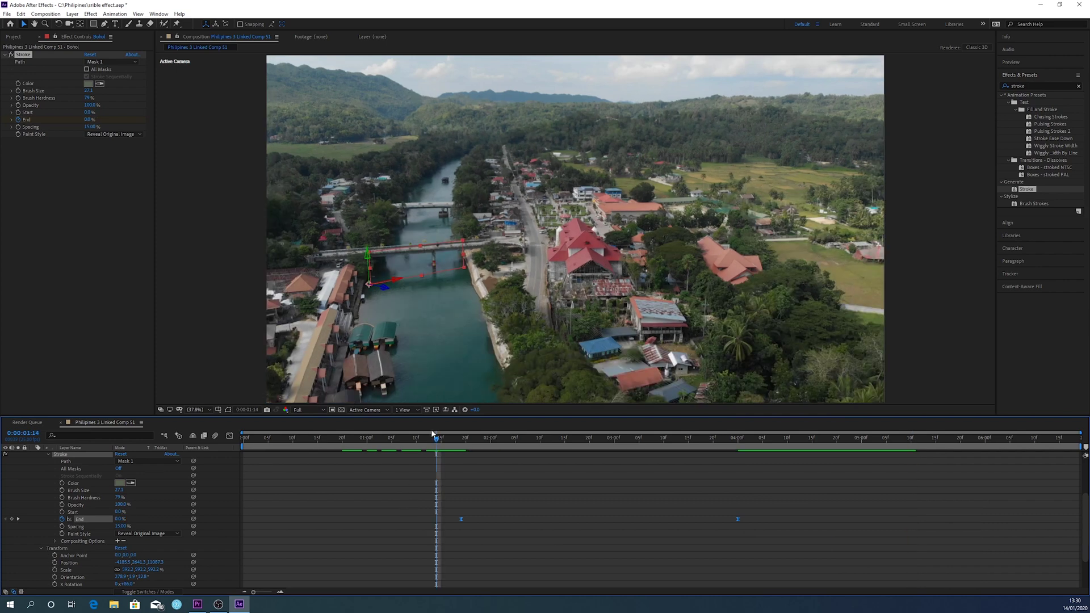
pyautogui.click(227, 329)
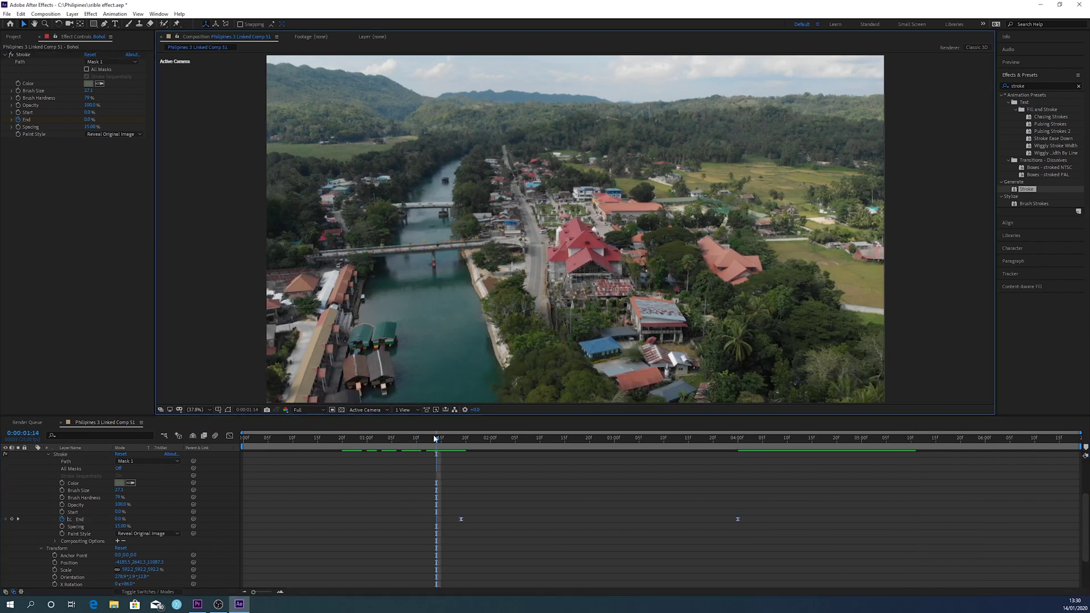
pyautogui.press('space')
pyautogui.moveTo(197, 604)
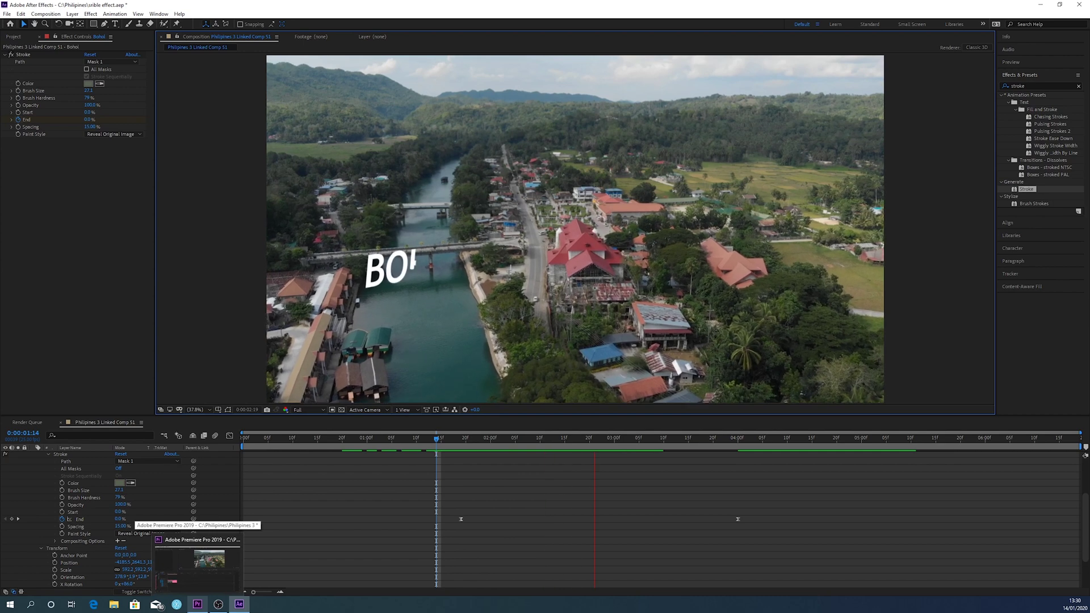
pyautogui.press('space')
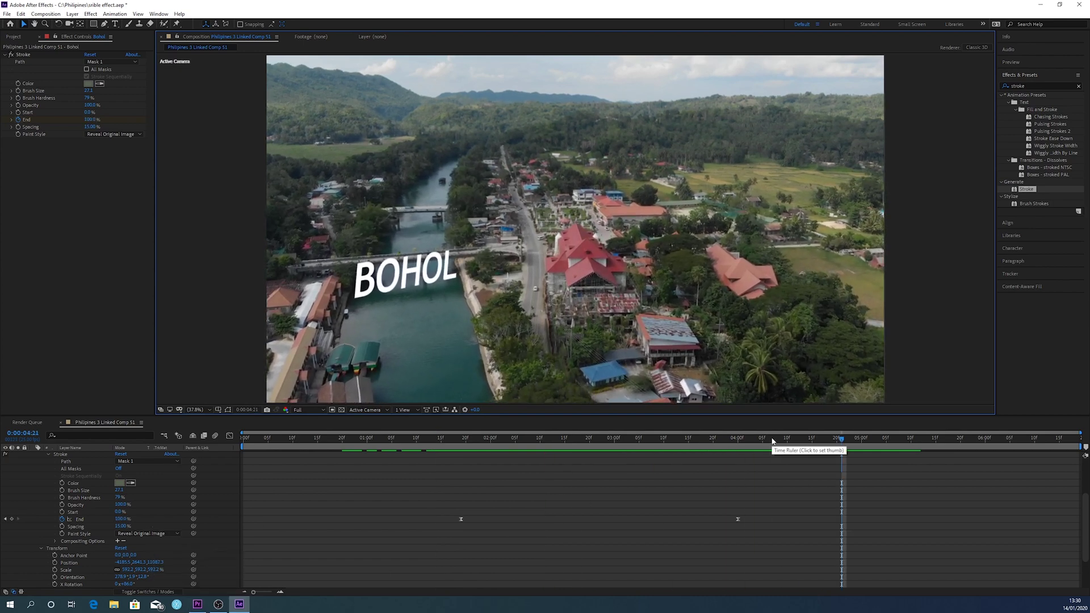